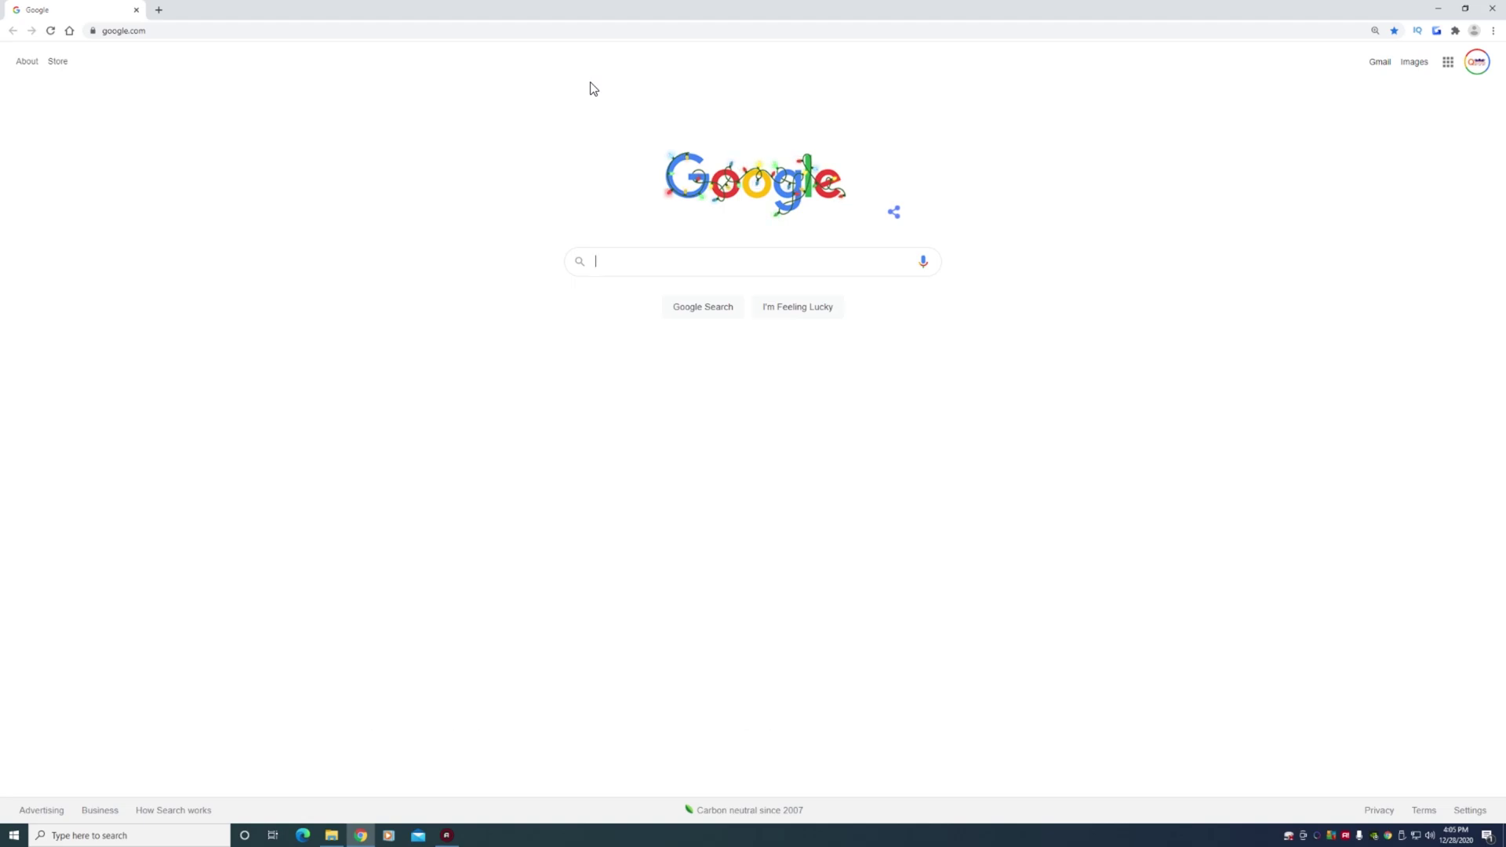
Search Google for 'blue stacks' and open the official bluestacks.com result
{"action": "left_click", "coordinate": [430, 28]}
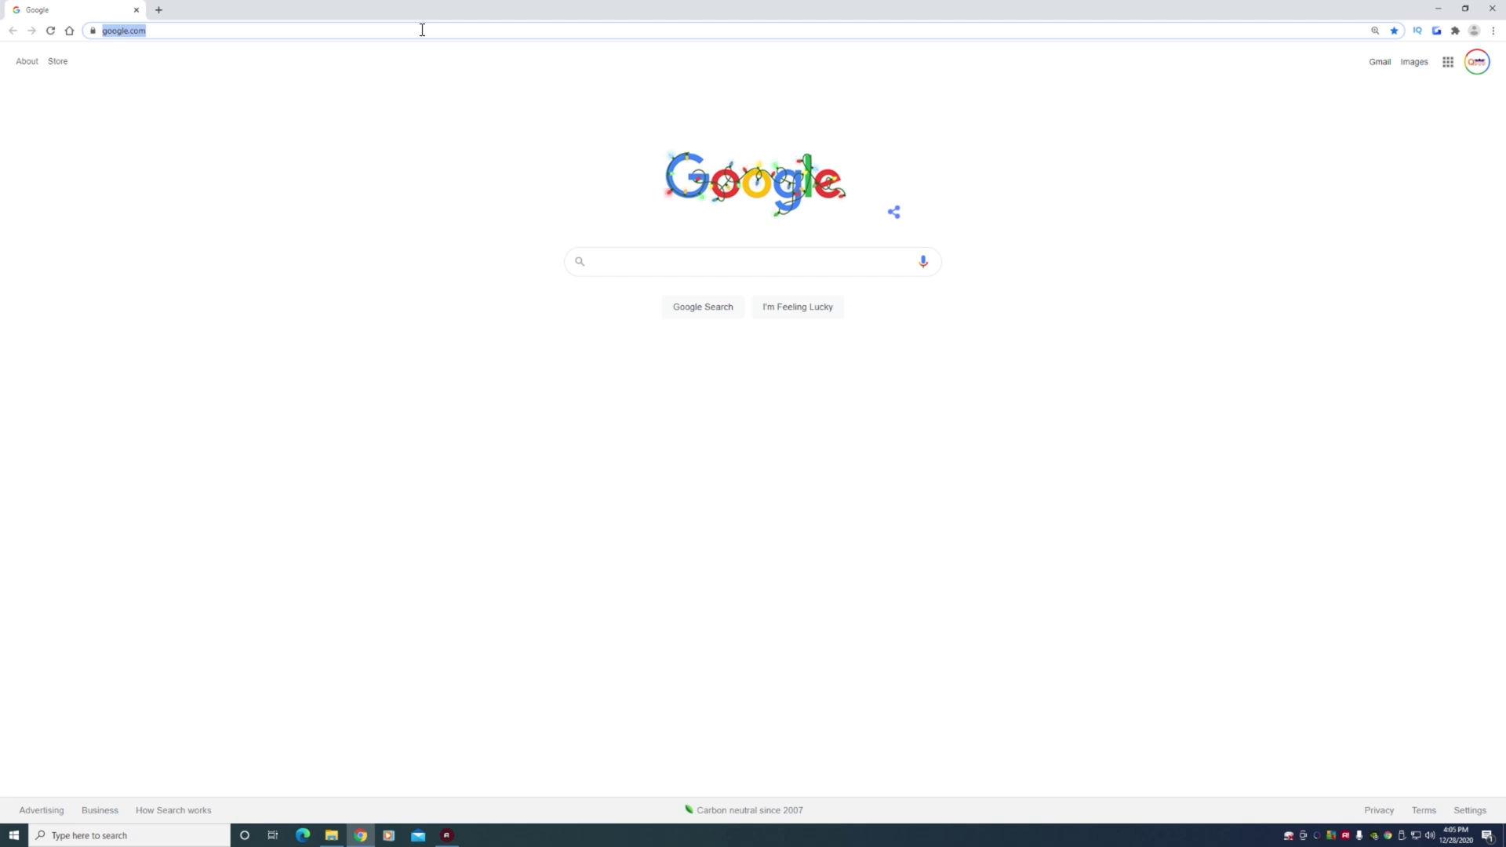
{"action": "type", "text": "blue stacks"}
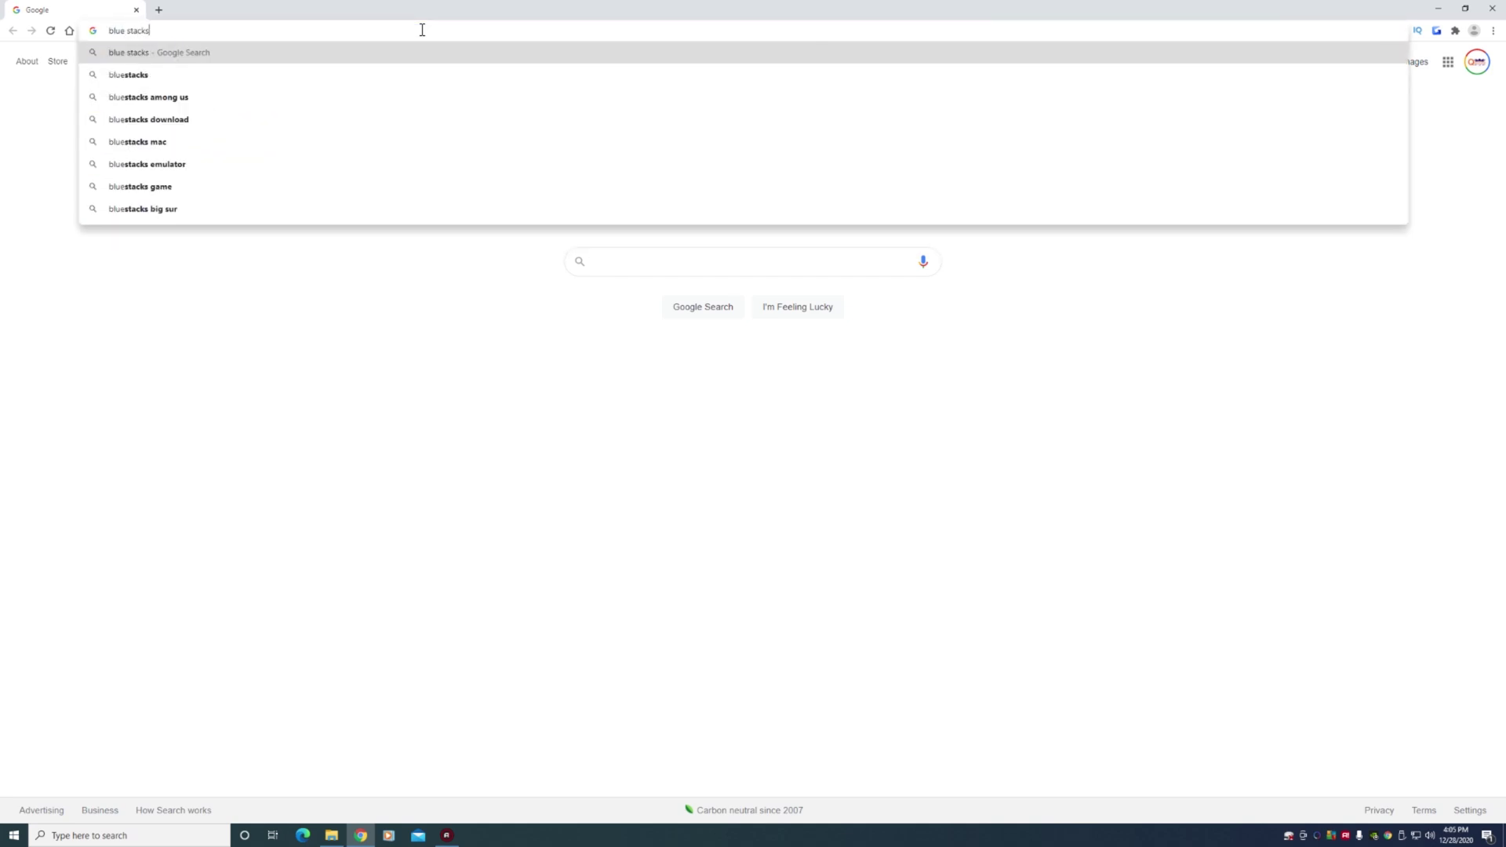
{"action": "key", "text": "Return"}
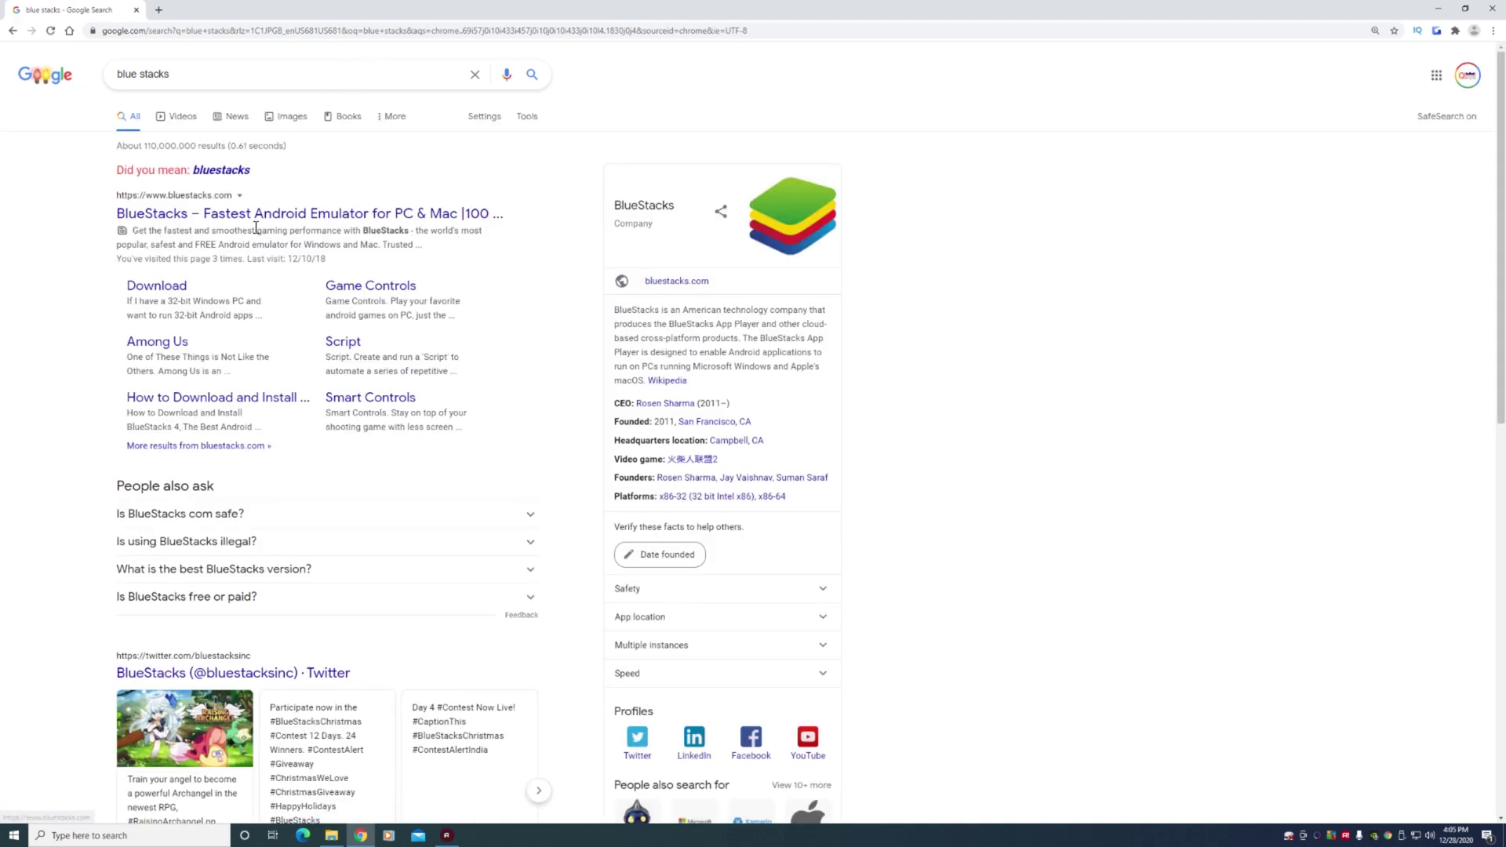
{"action": "left_click", "coordinate": [272, 213]}
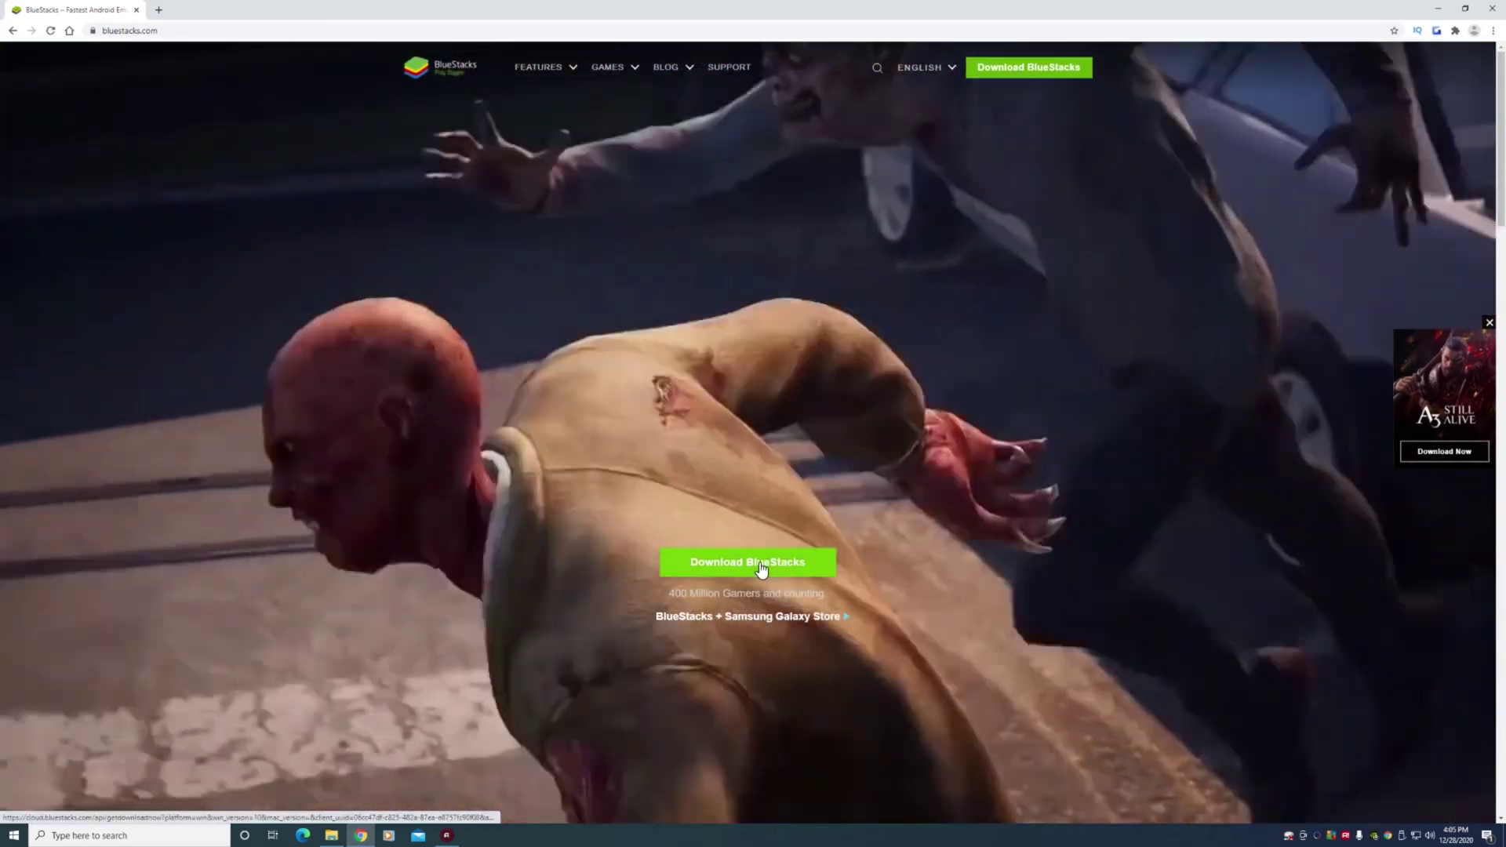
Download the BlueStacks installer, approve its UAC prompt, and start the installation
{"action": "left_click", "coordinate": [760, 570]}
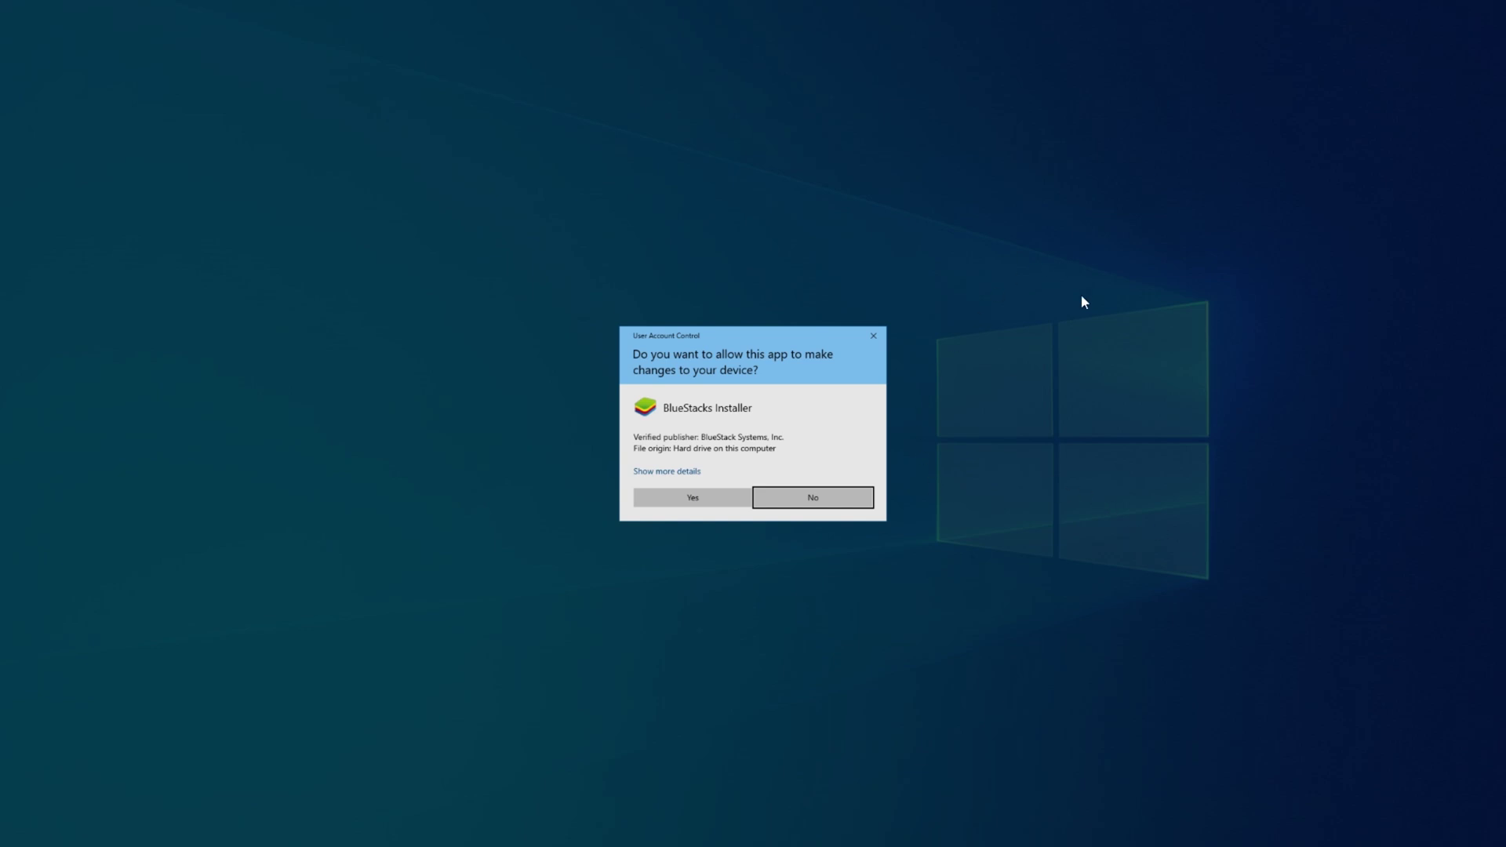
{"action": "left_click", "coordinate": [711, 490]}
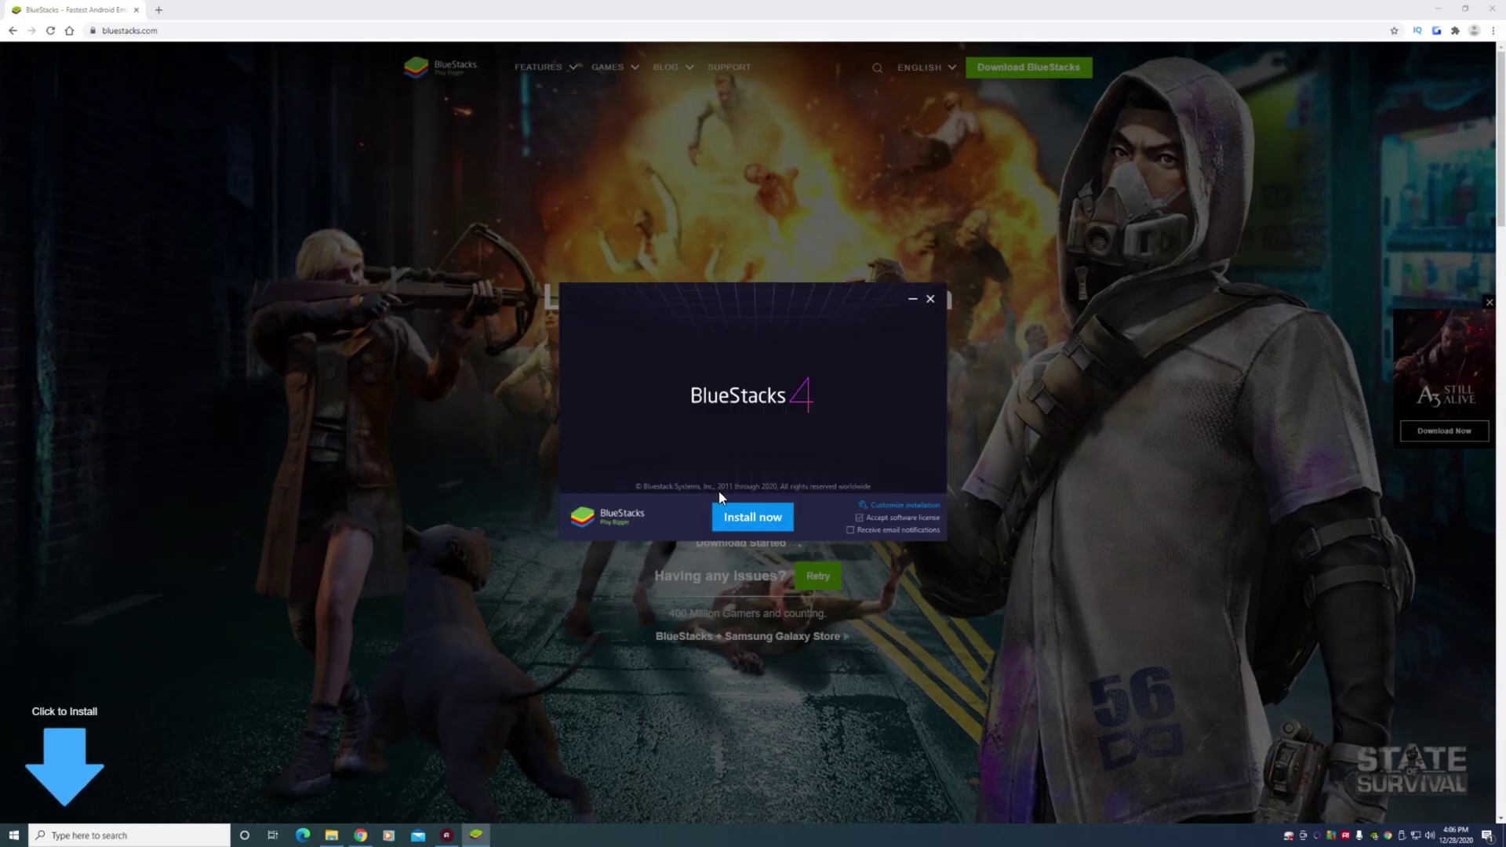
{"action": "left_click", "coordinate": [746, 520]}
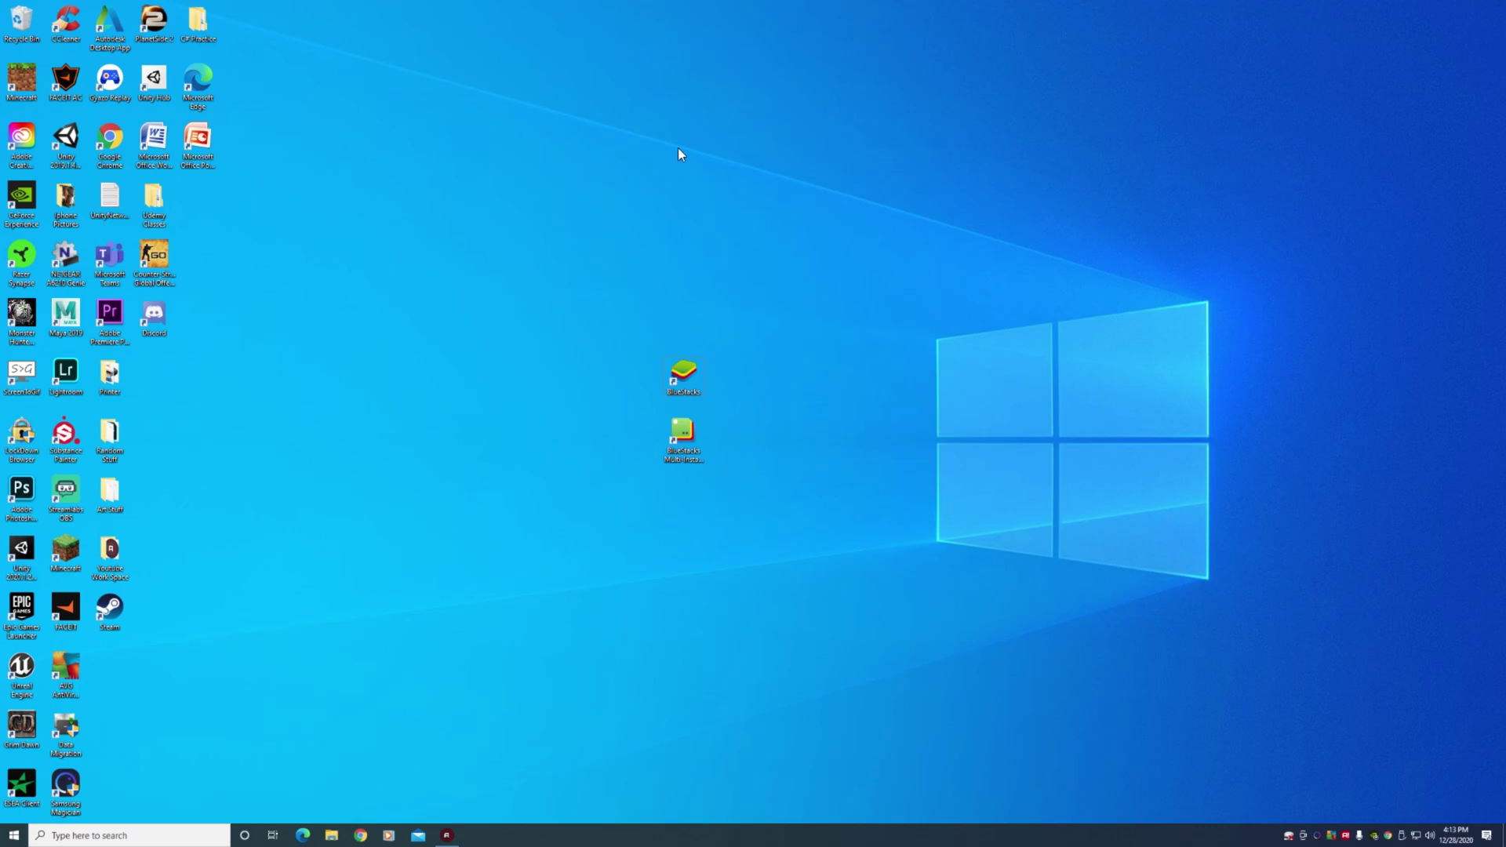
Select the new BlueStacks desktop shortcut and launch BlueStacks from it
{"action": "left_click_drag", "start_coordinate": [486, 283], "coordinate": [800, 514]}
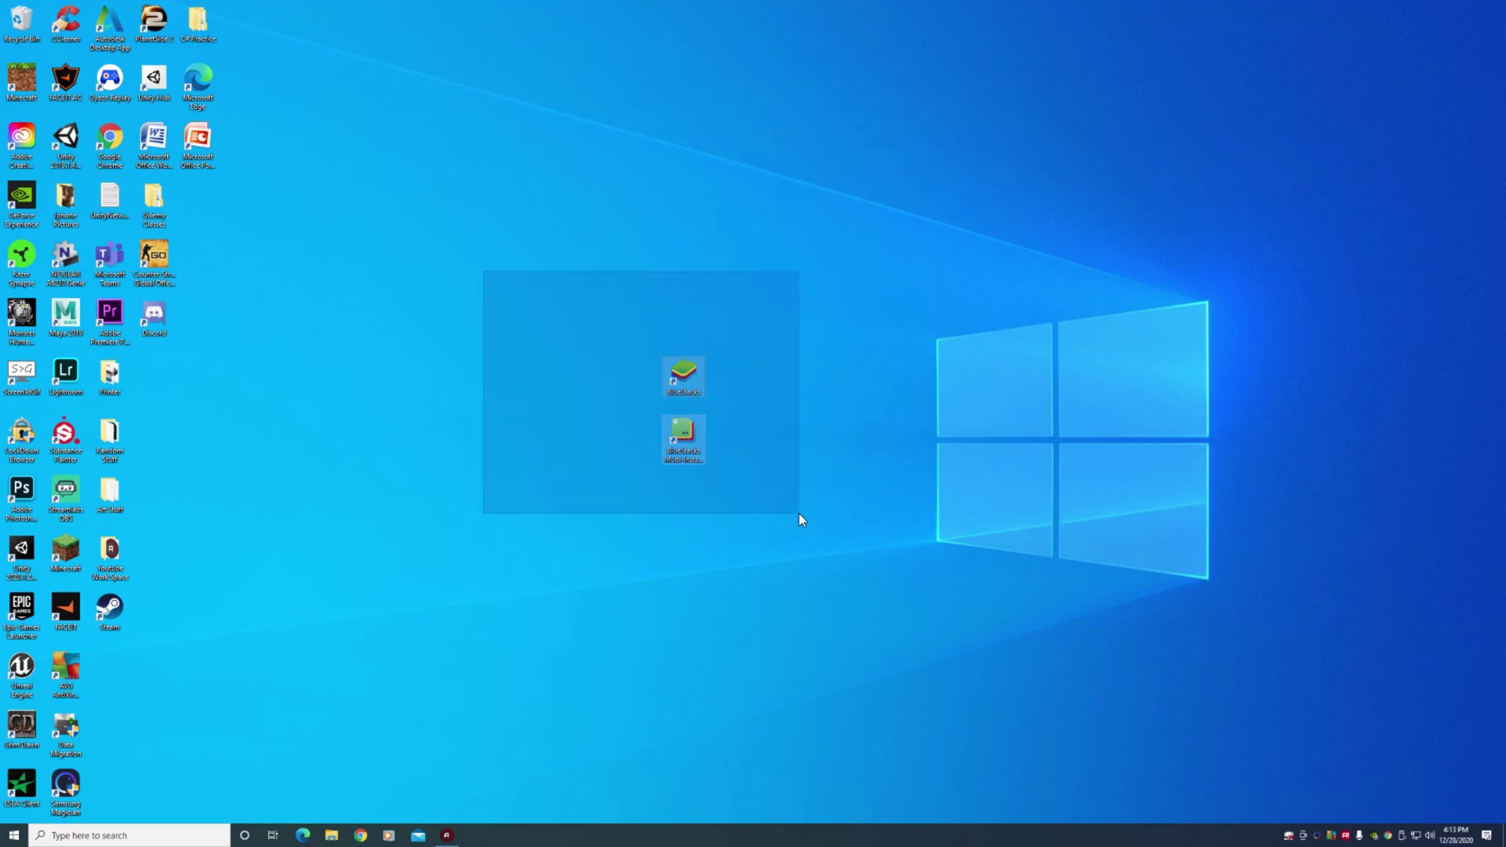
{"action": "left_click_drag", "start_coordinate": [500, 303], "coordinate": [858, 549]}
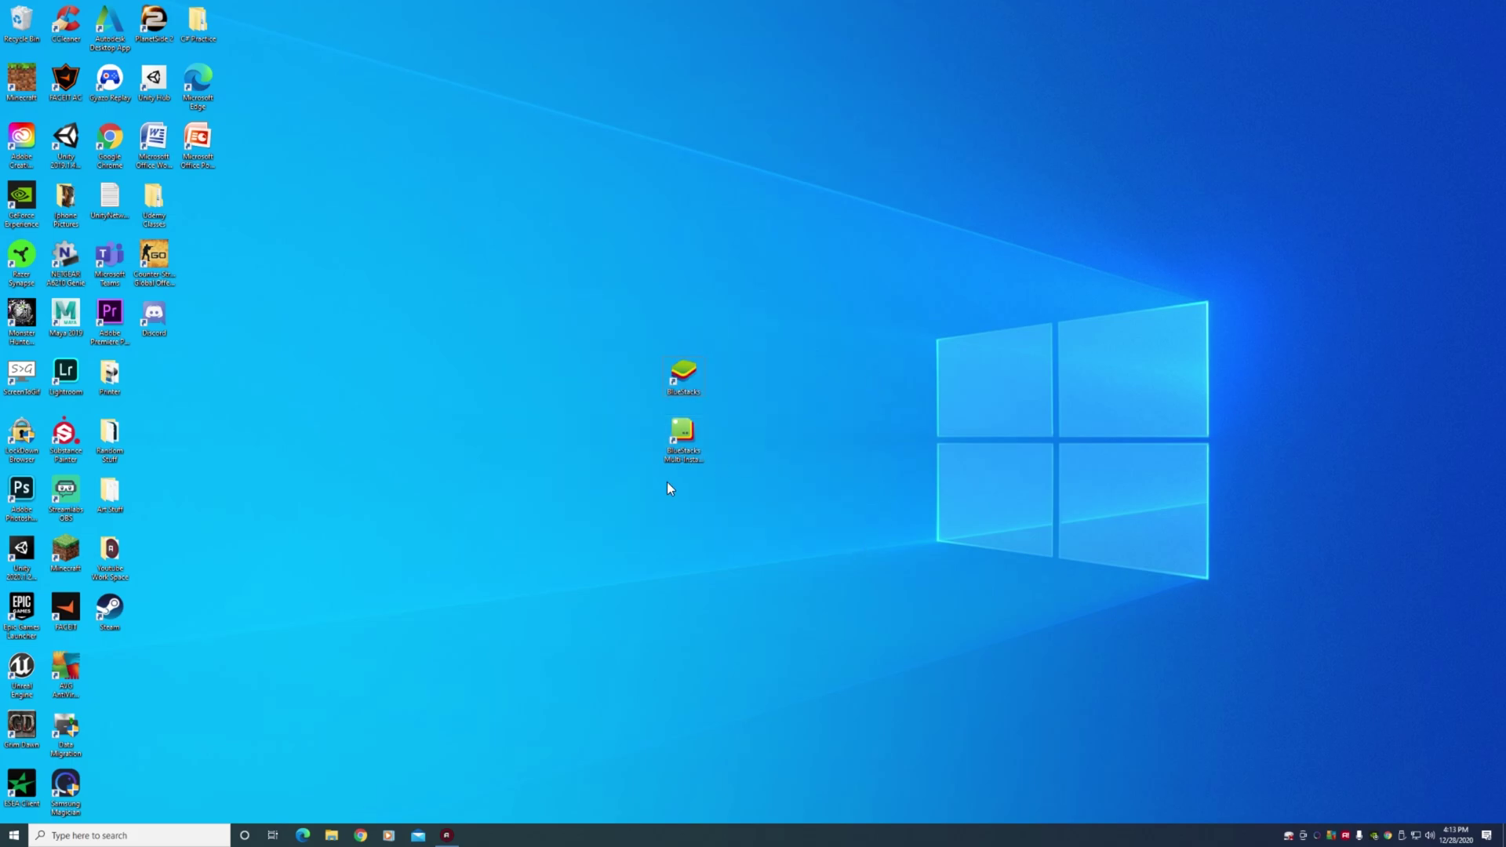
{"action": "left_click", "coordinate": [824, 470]}
{"action": "left_click_drag", "start_coordinate": [618, 314], "coordinate": [801, 386]}
{"action": "left_click", "coordinate": [680, 374]}
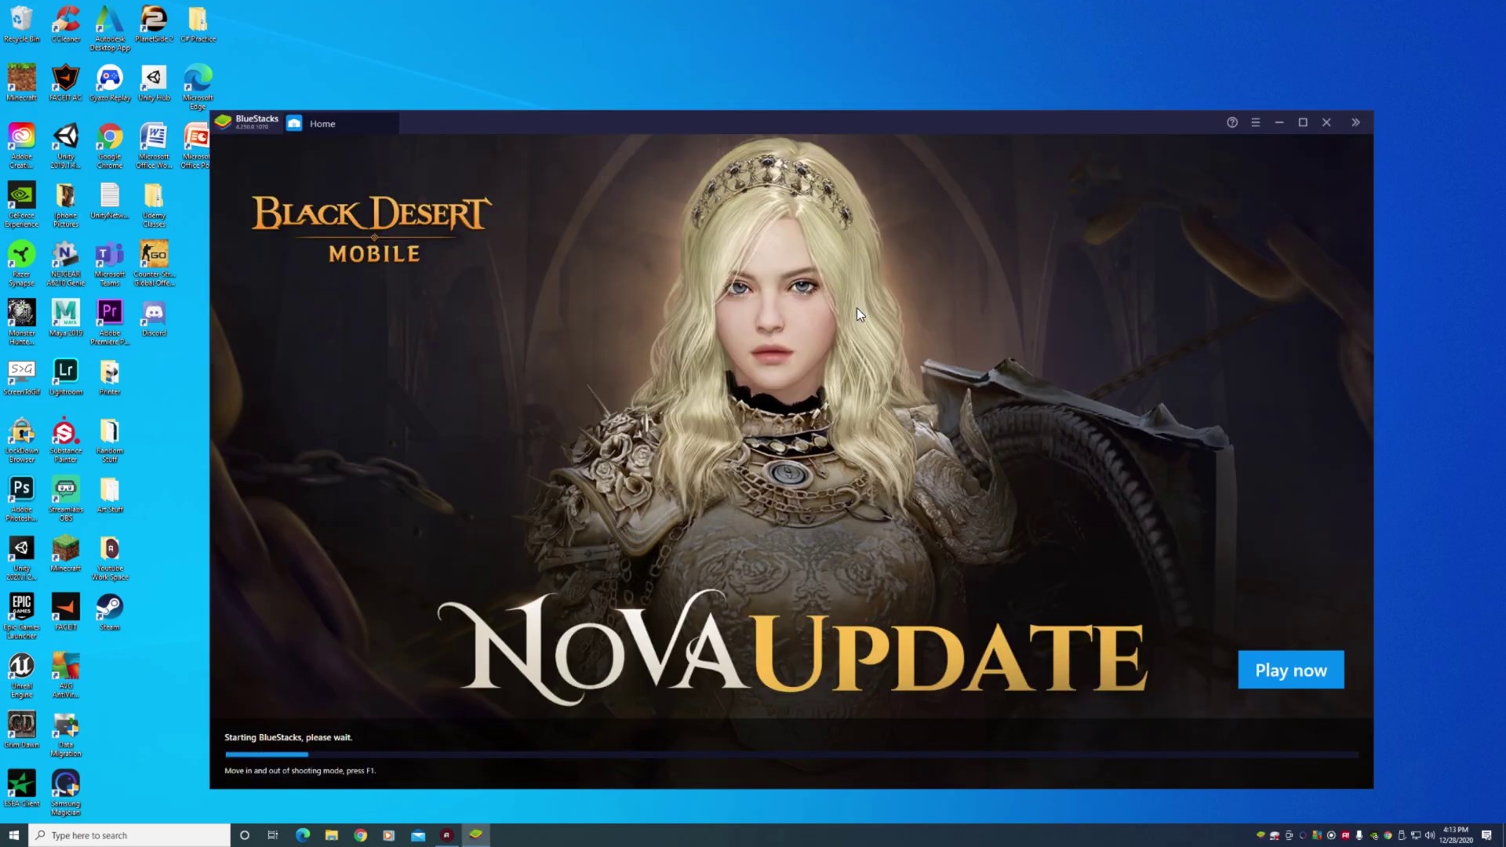
Maximize BlueStacks, dismiss the performance warning and App of the day, view My games, then switch to Chrome
{"action": "left_click", "coordinate": [1302, 122]}
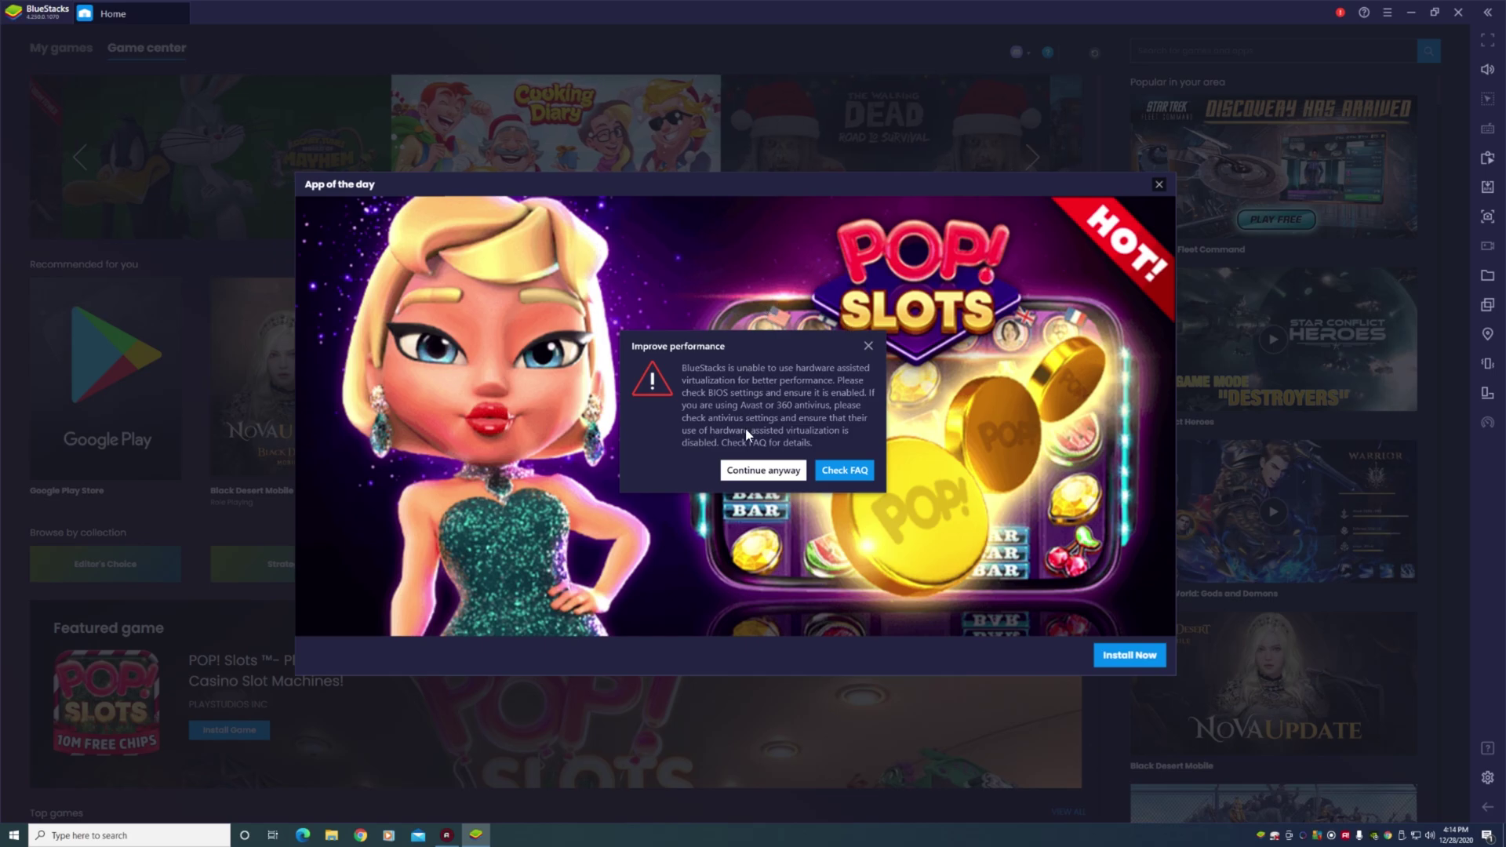
{"action": "left_click", "coordinate": [762, 469]}
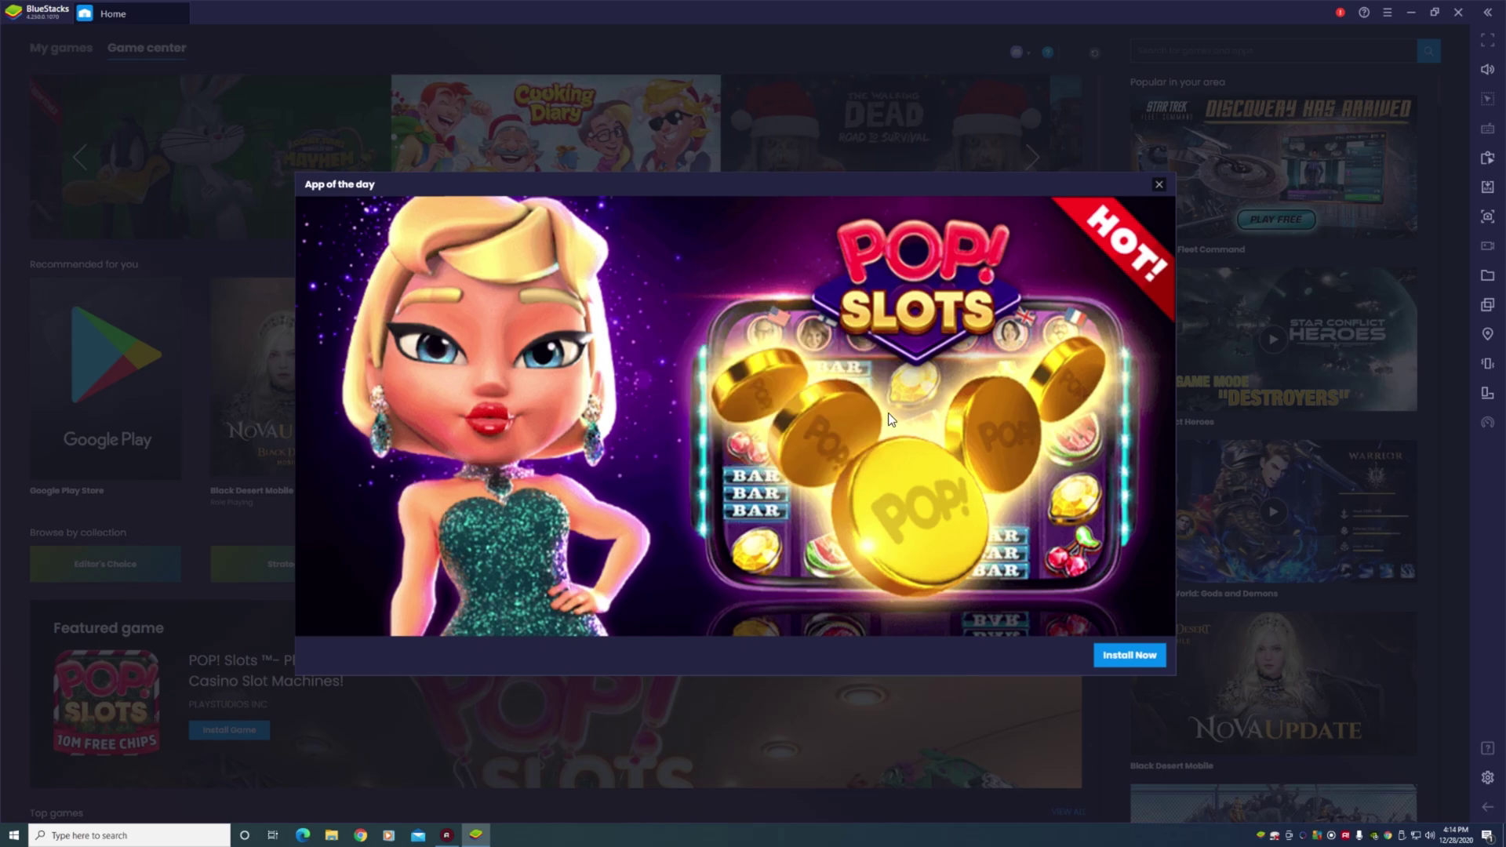
{"action": "left_click", "coordinate": [1159, 185]}
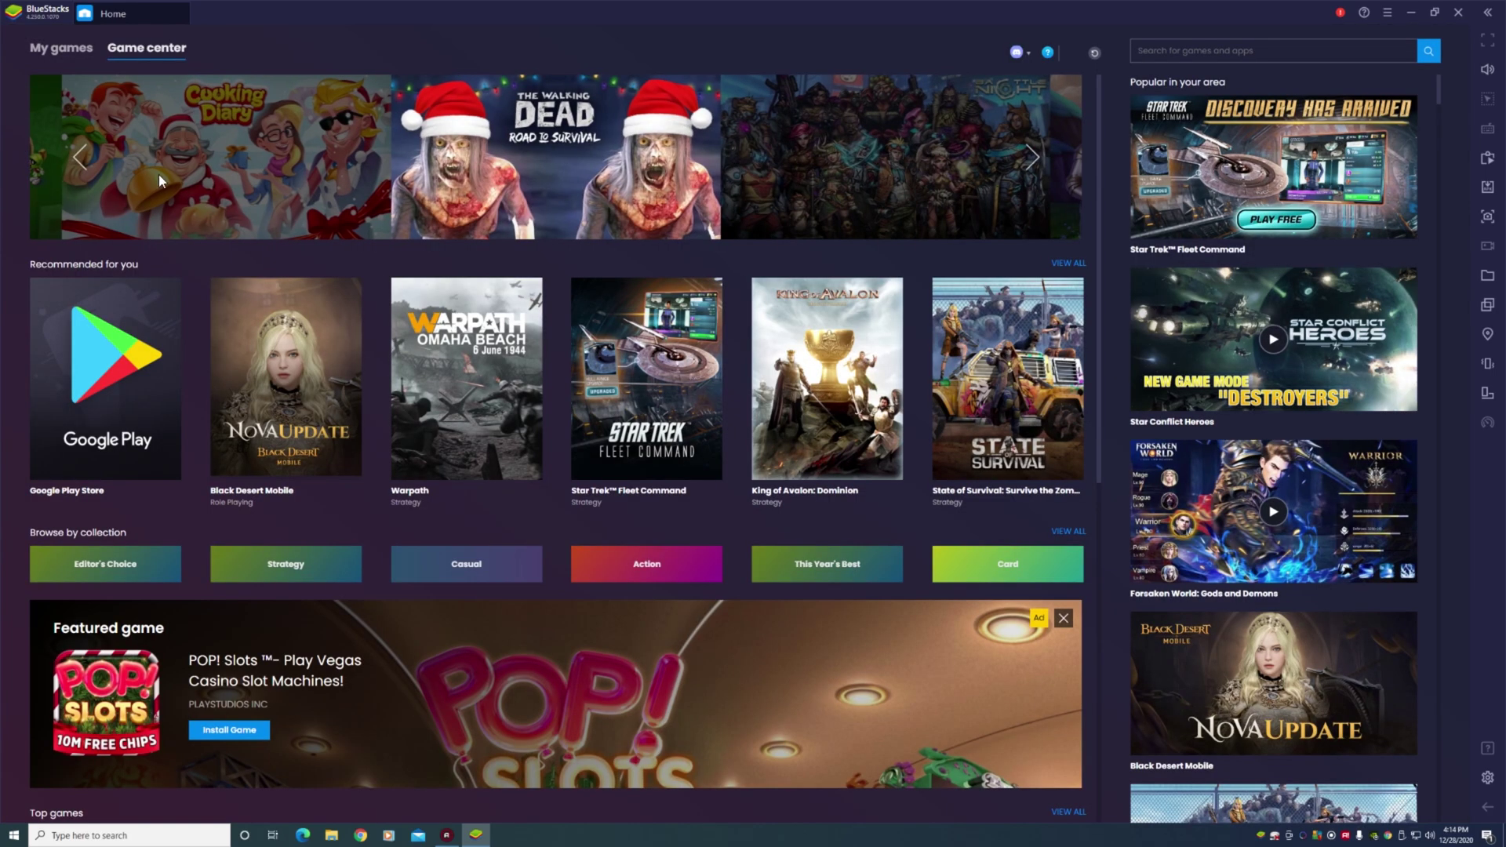
{"action": "left_click", "coordinate": [64, 48]}
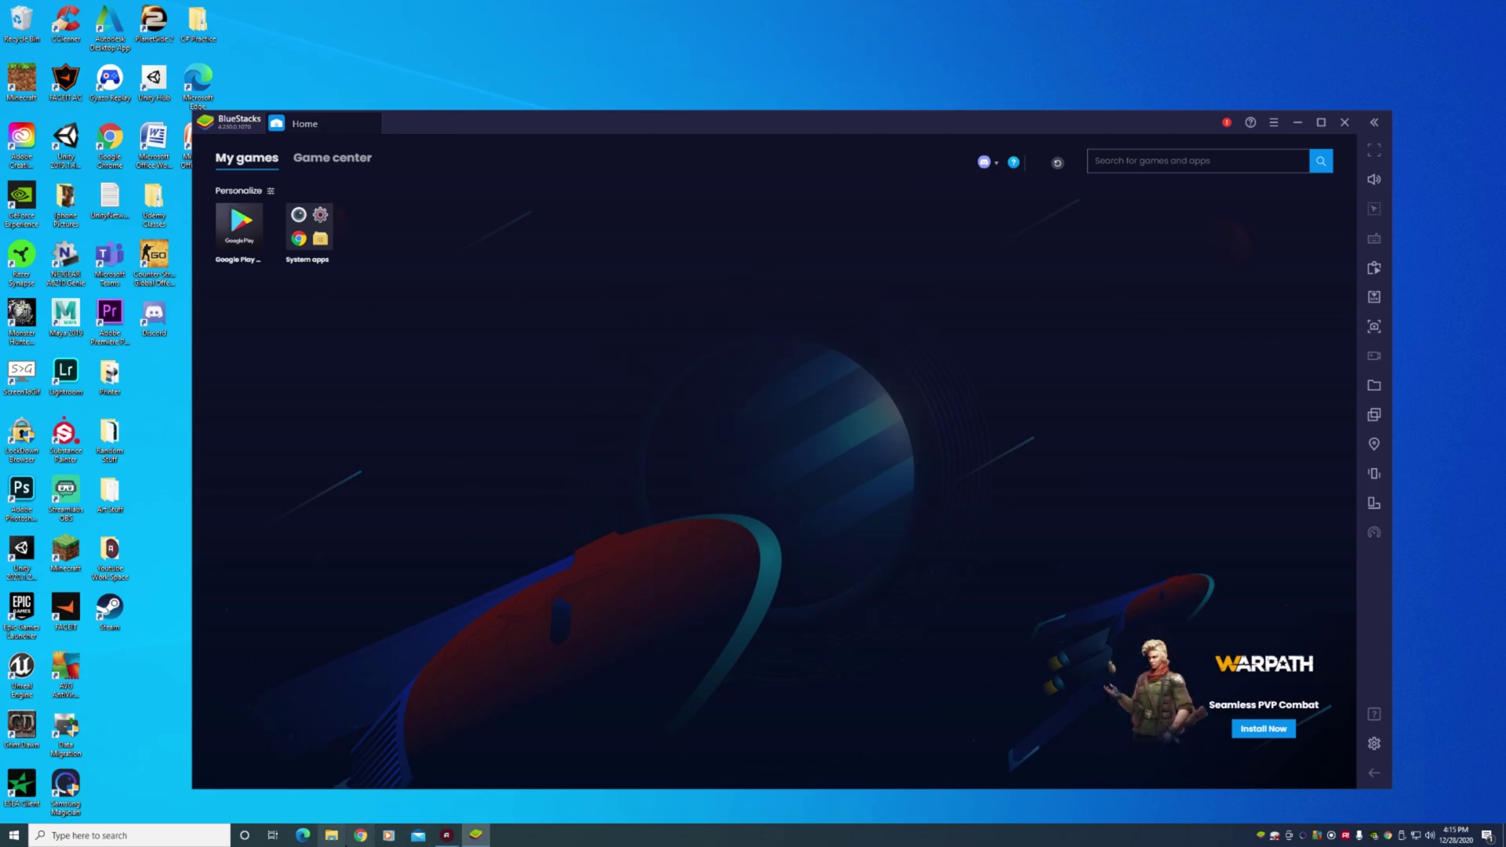
{"action": "left_click", "coordinate": [362, 836]}
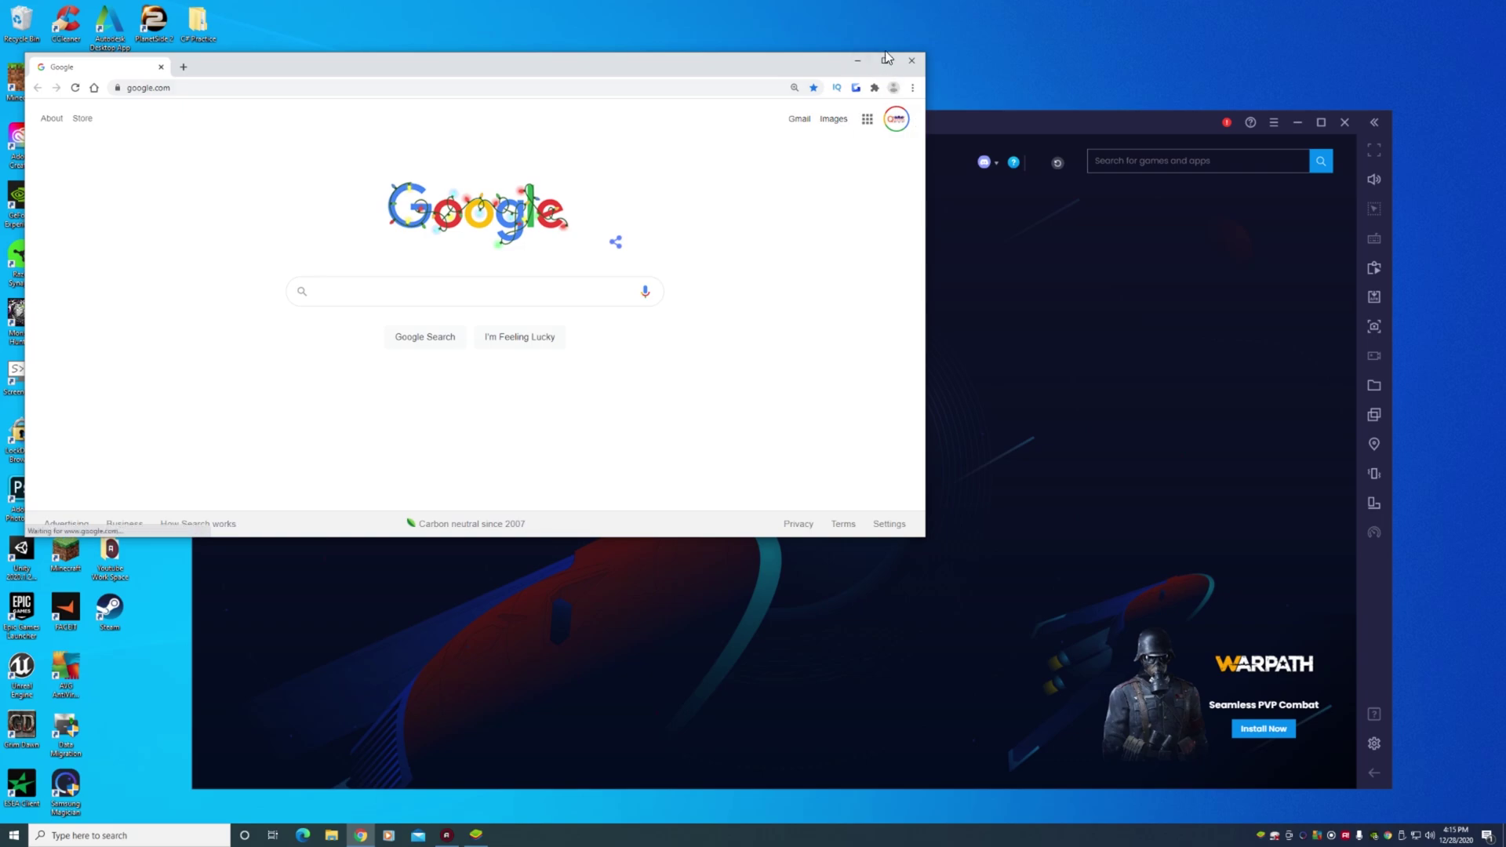
Search 'amazon app store' in maximized Chrome and download the Amazon Appstore APK
{"action": "left_click", "coordinate": [885, 64]}
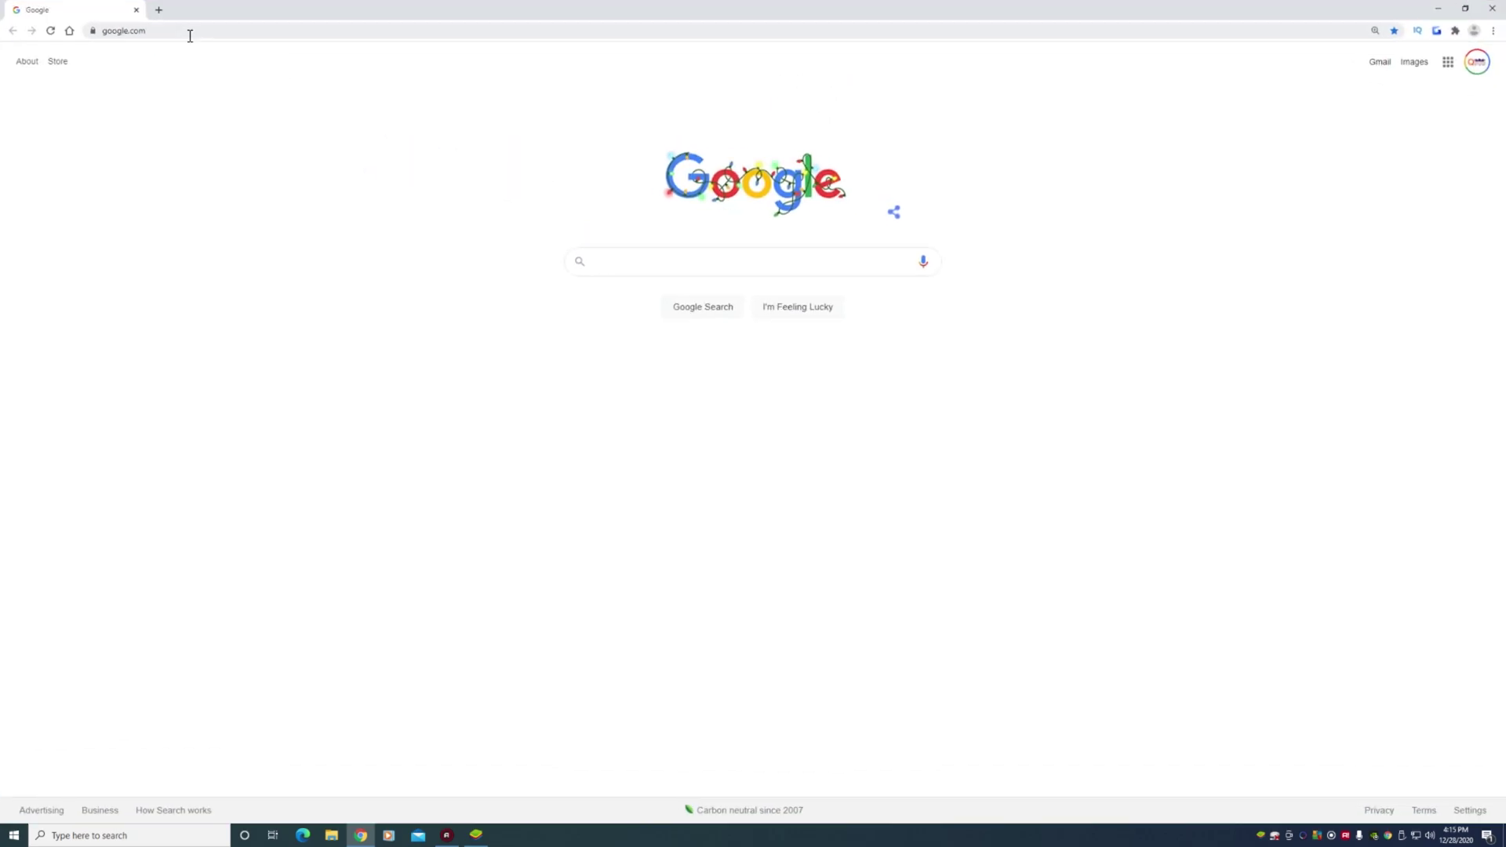
{"action": "left_click", "coordinate": [190, 33]}
{"action": "type", "text": "amazon app store"}
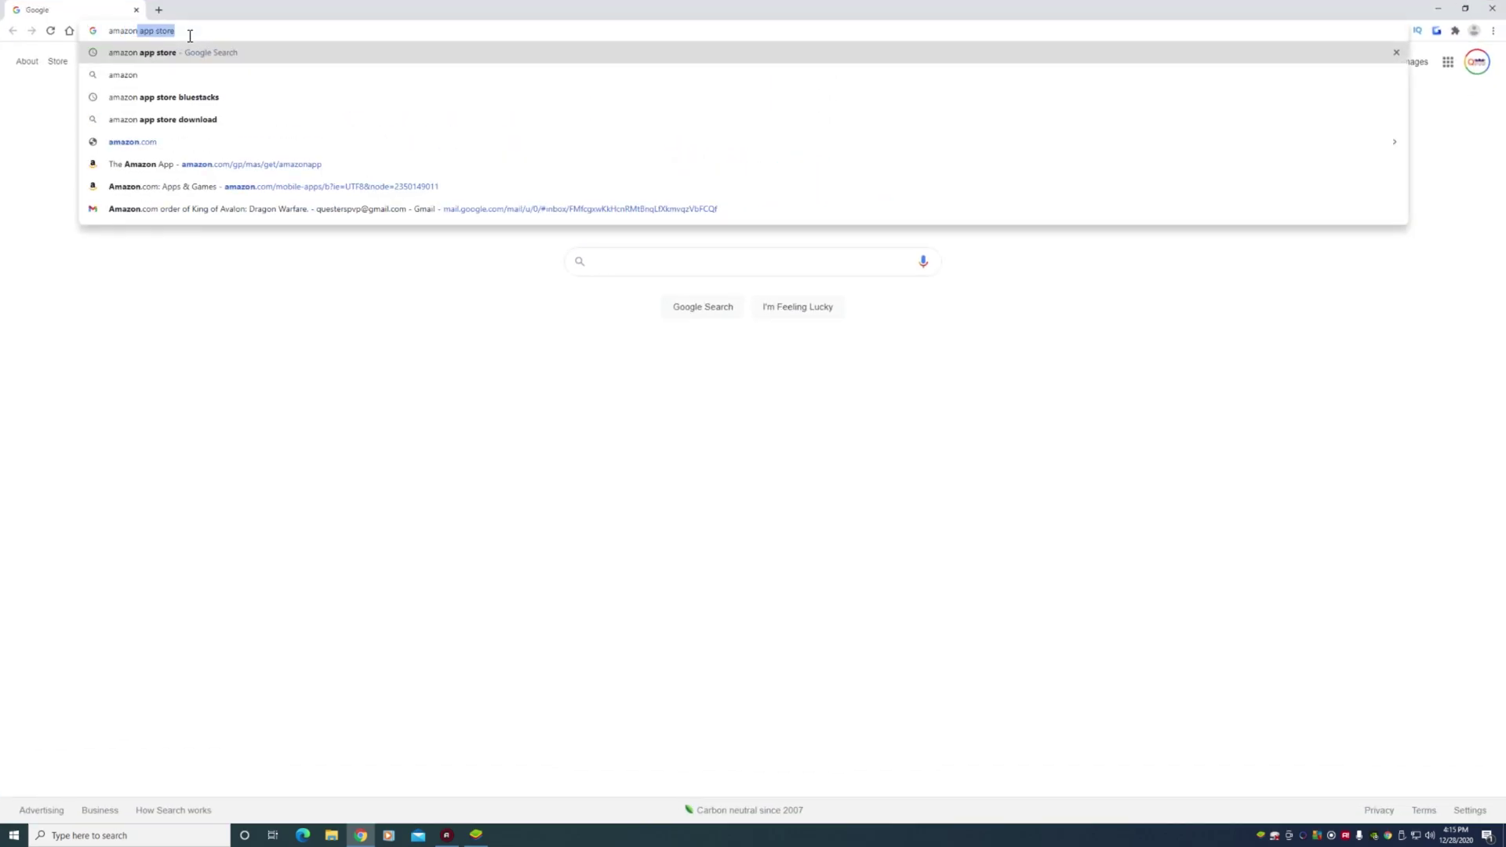
{"action": "key", "text": "Return"}
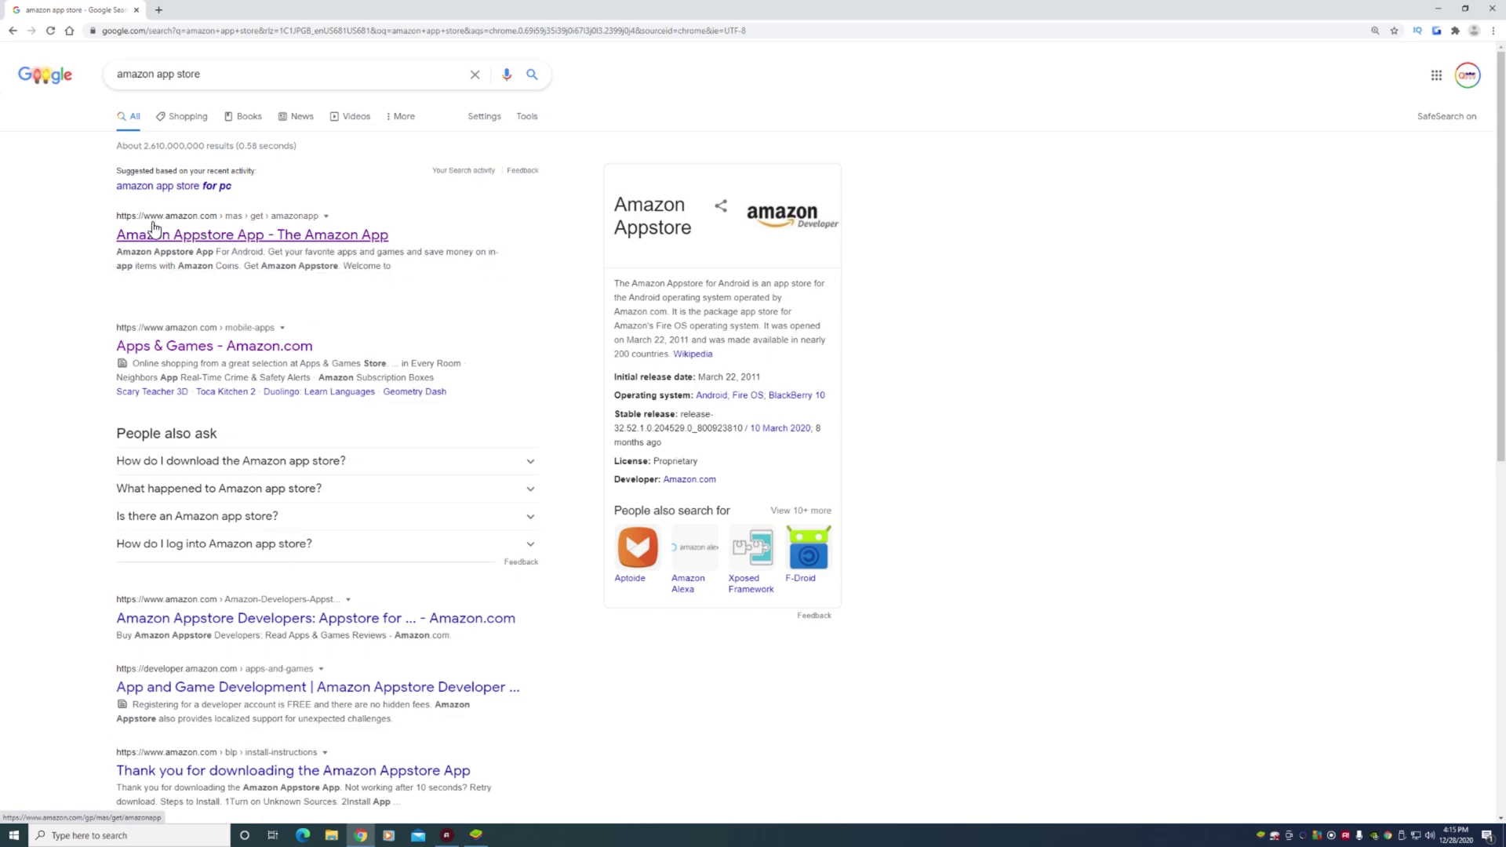
{"action": "left_click", "coordinate": [276, 234]}
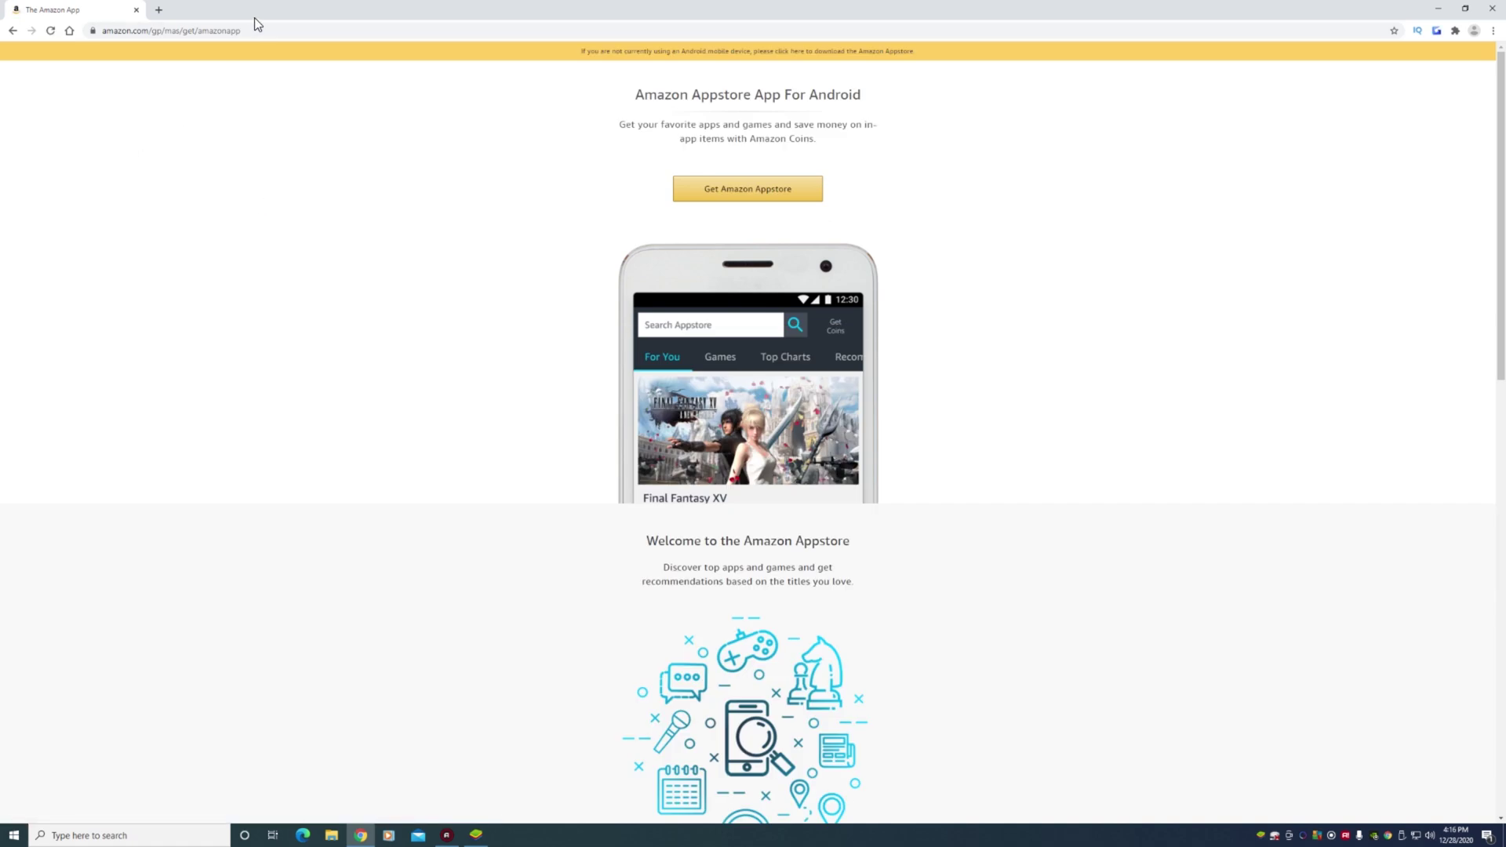
{"action": "left_click", "coordinate": [273, 30]}
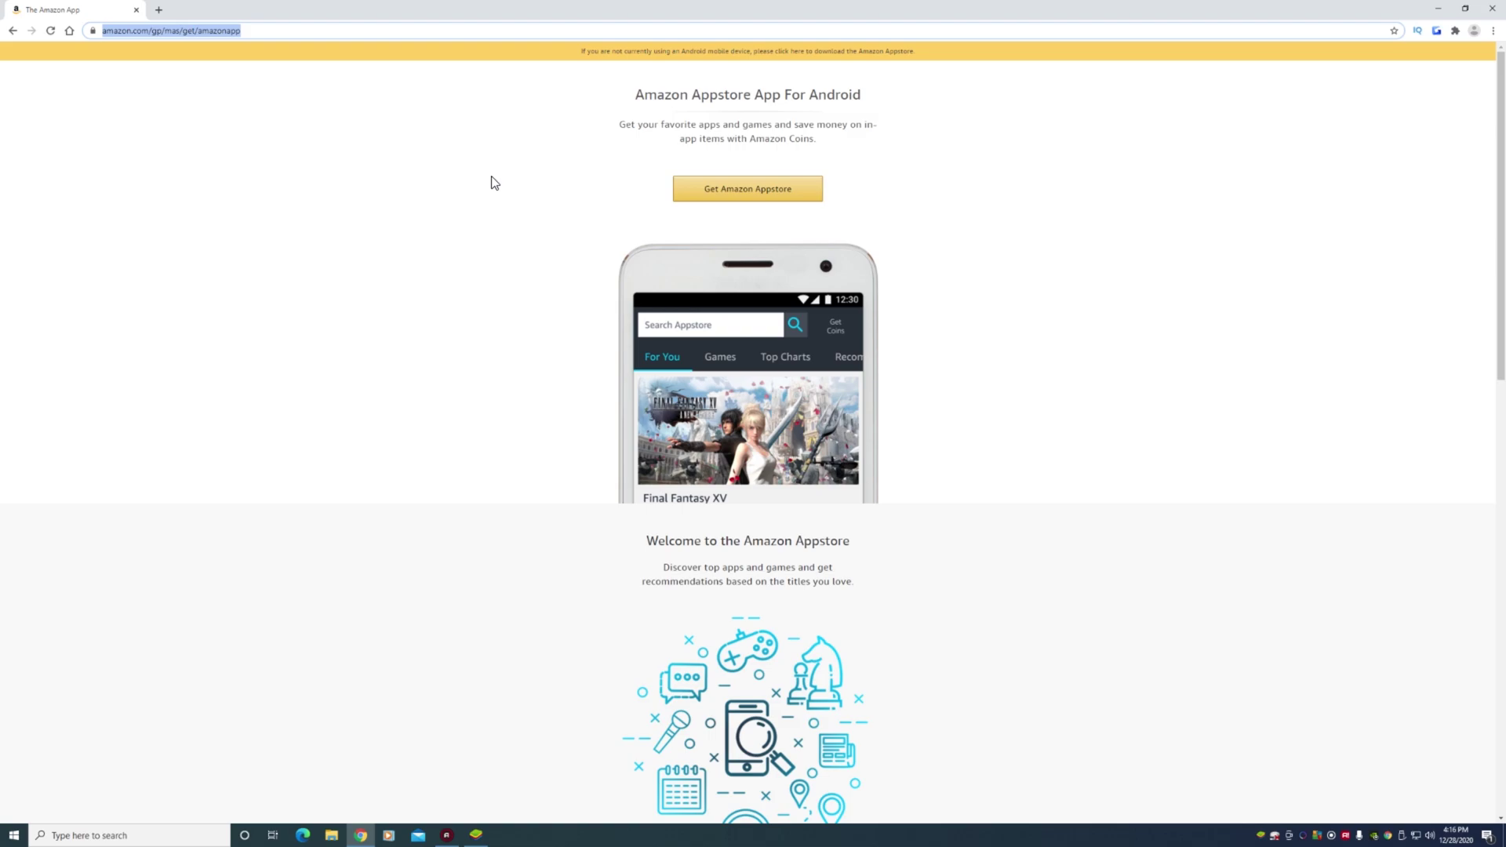
{"action": "left_click", "coordinate": [795, 192]}
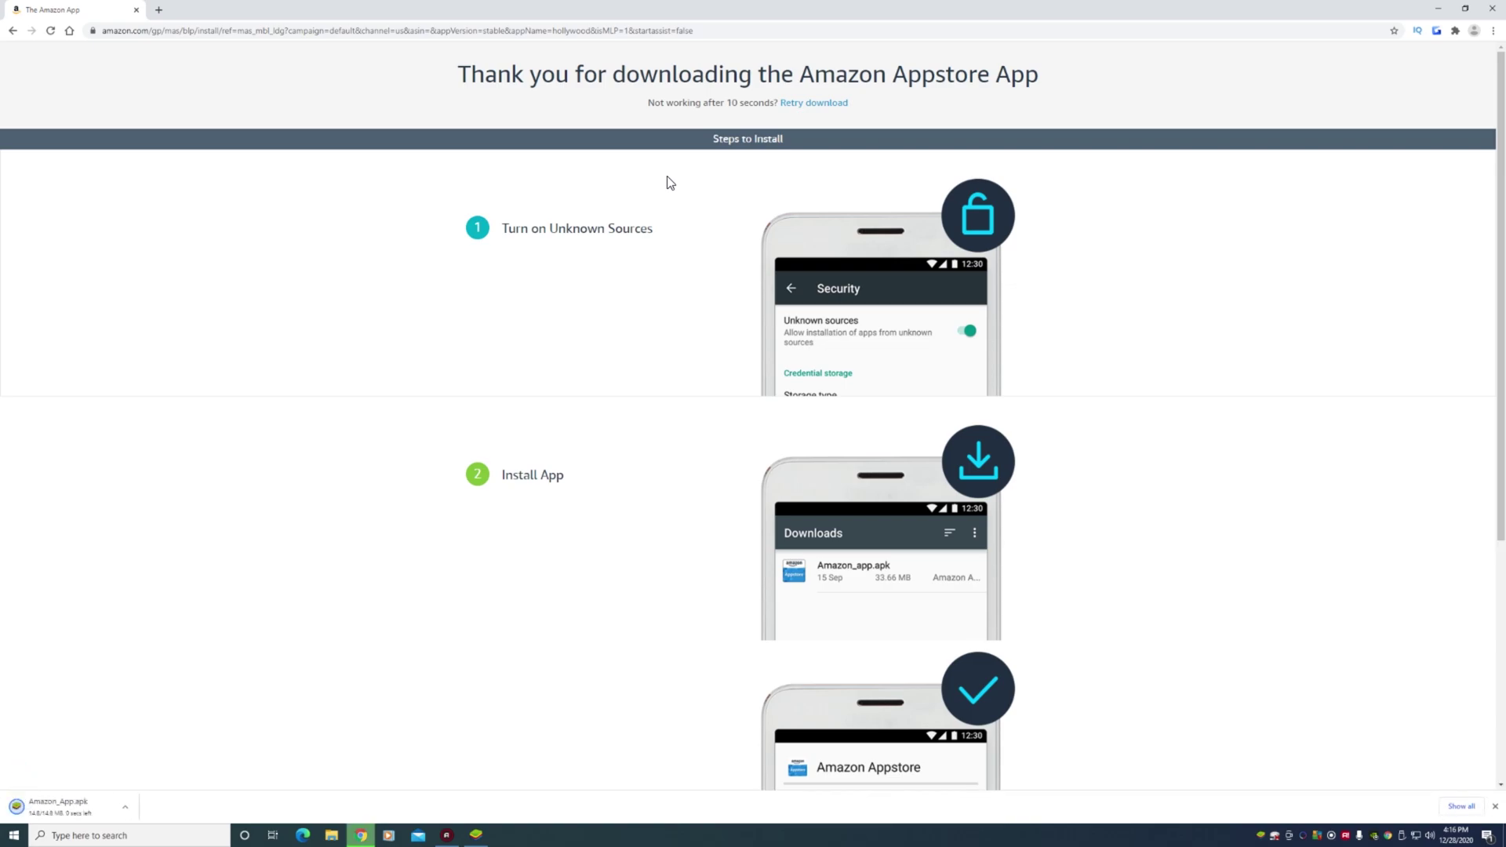
Reveal Amazon_App.apk in Downloads, open it with BlueStacks, and minimize Explorer
{"action": "left_click", "coordinate": [126, 807]}
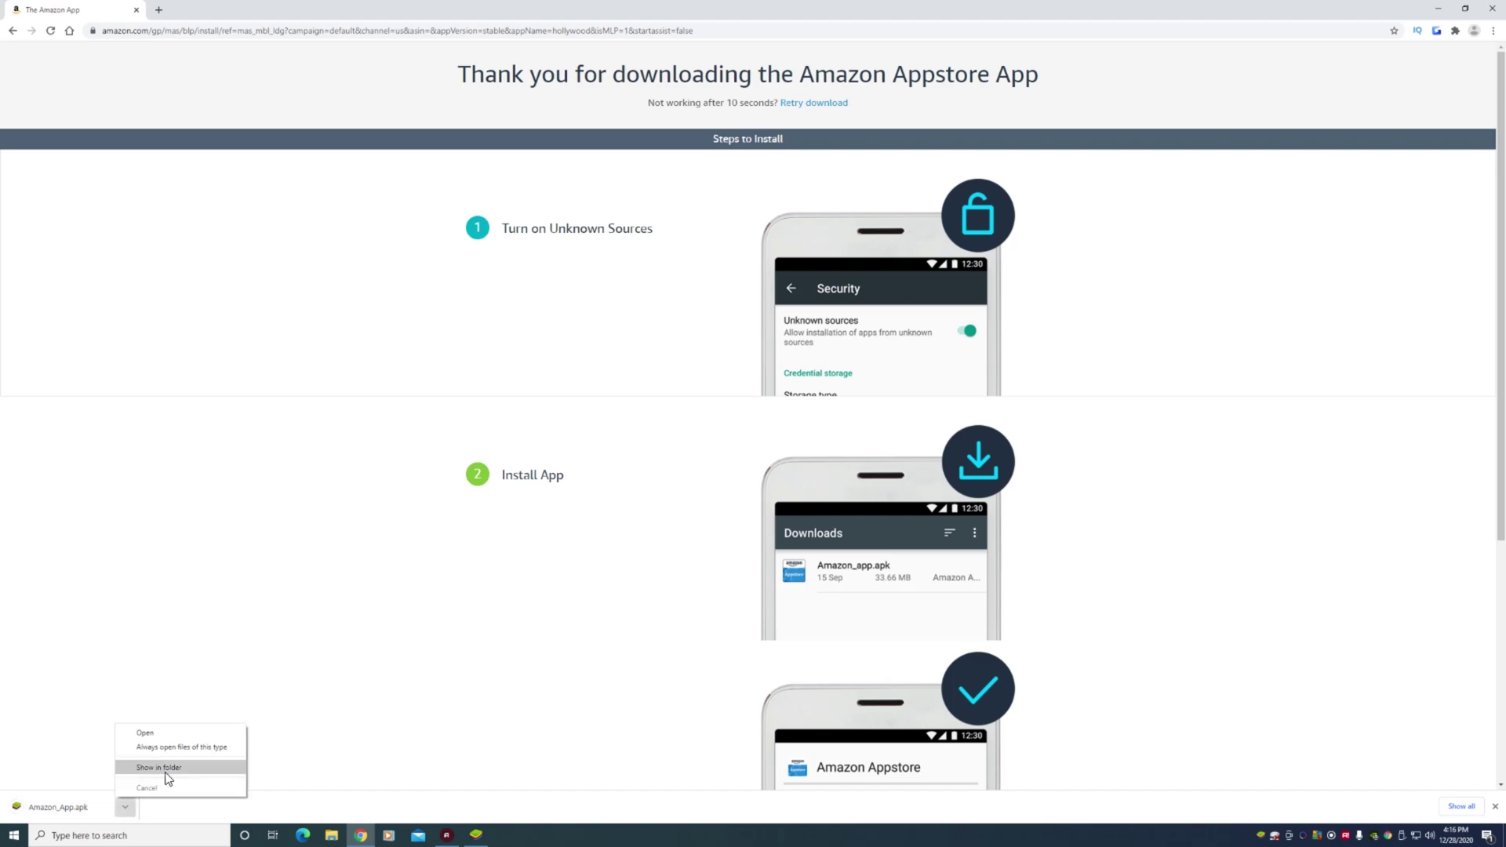
{"action": "left_click", "coordinate": [161, 768]}
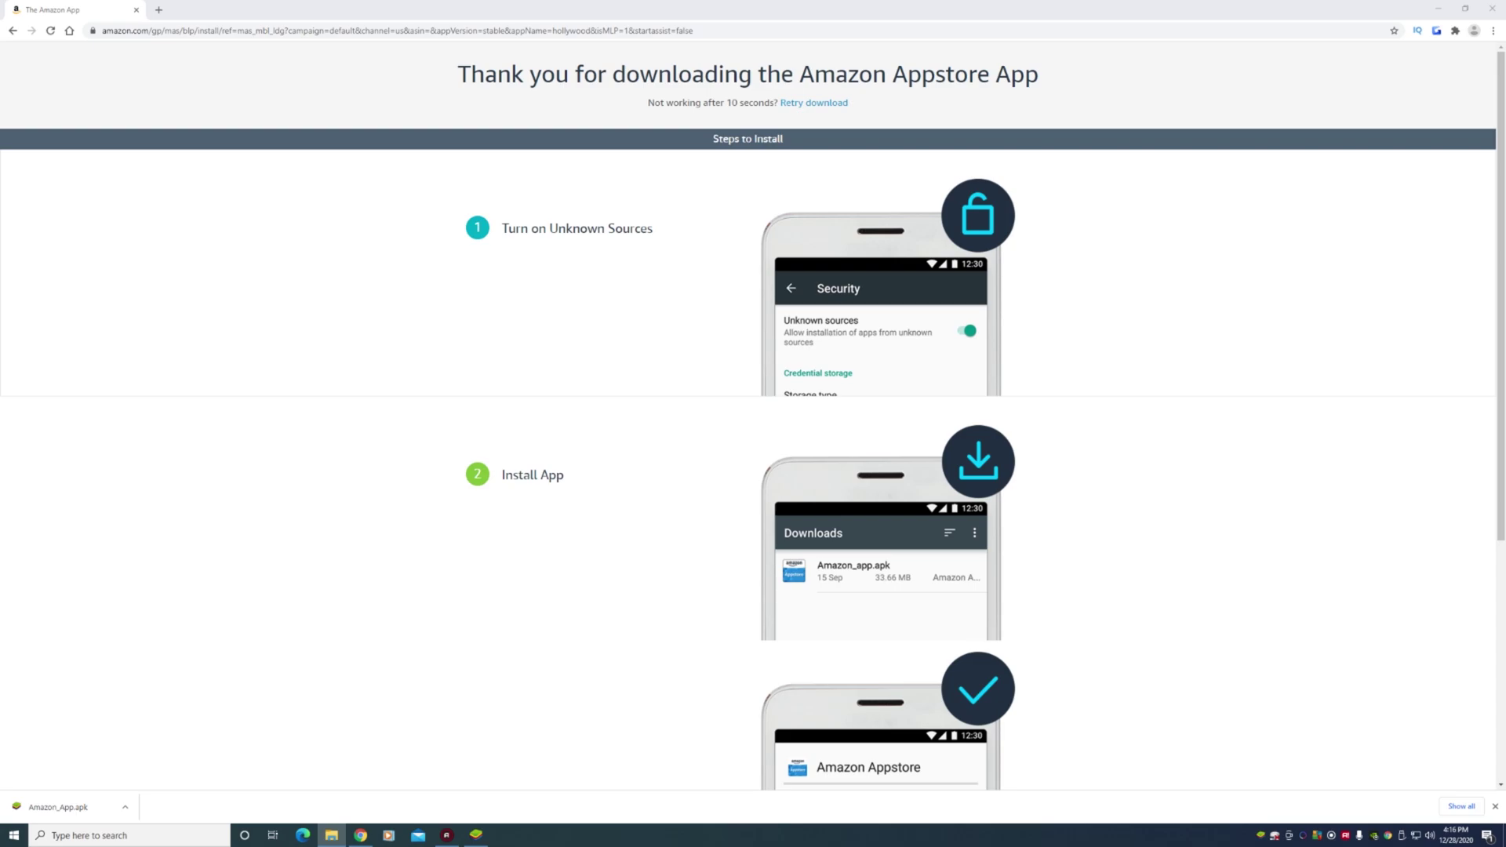
{"action": "left_click_drag", "start_coordinate": [1049, 229], "coordinate": [727, 262]}
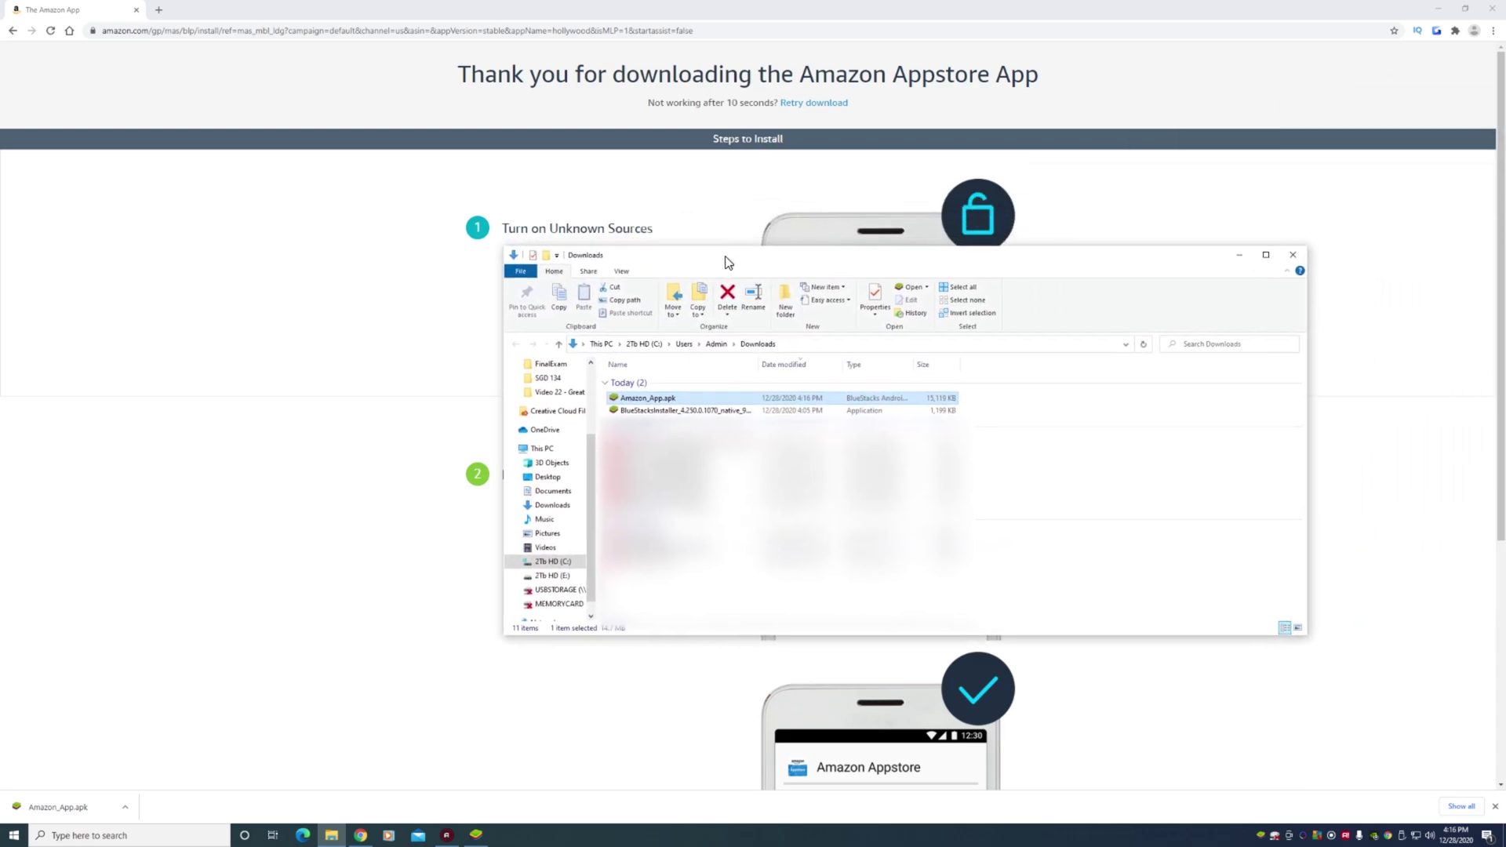
{"action": "double_click", "coordinate": [645, 398]}
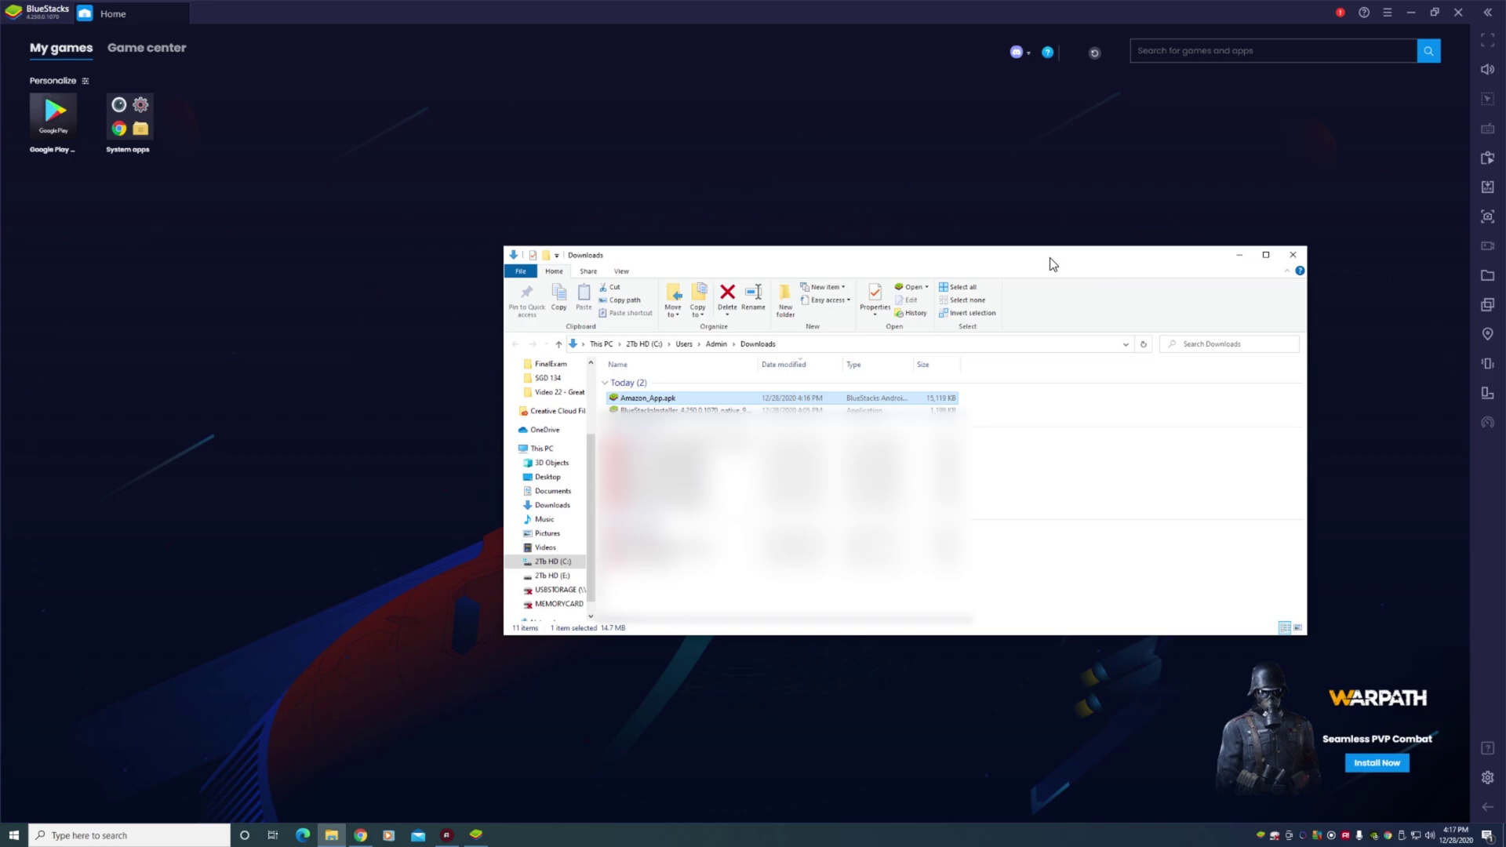
{"action": "left_click_drag", "start_coordinate": [1052, 261], "coordinate": [815, 232]}
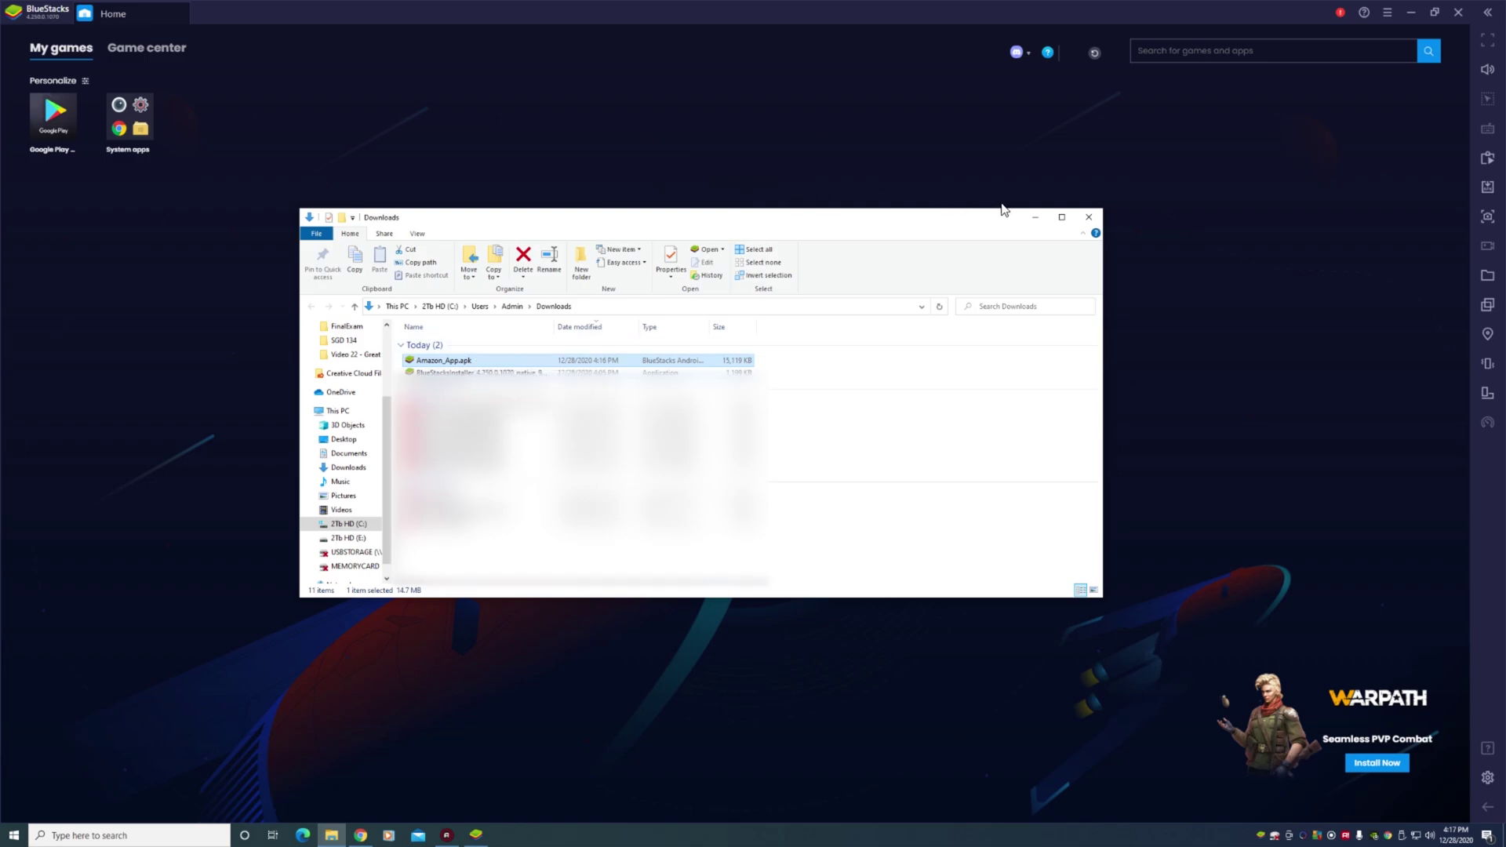
{"action": "left_click", "coordinate": [1031, 219]}
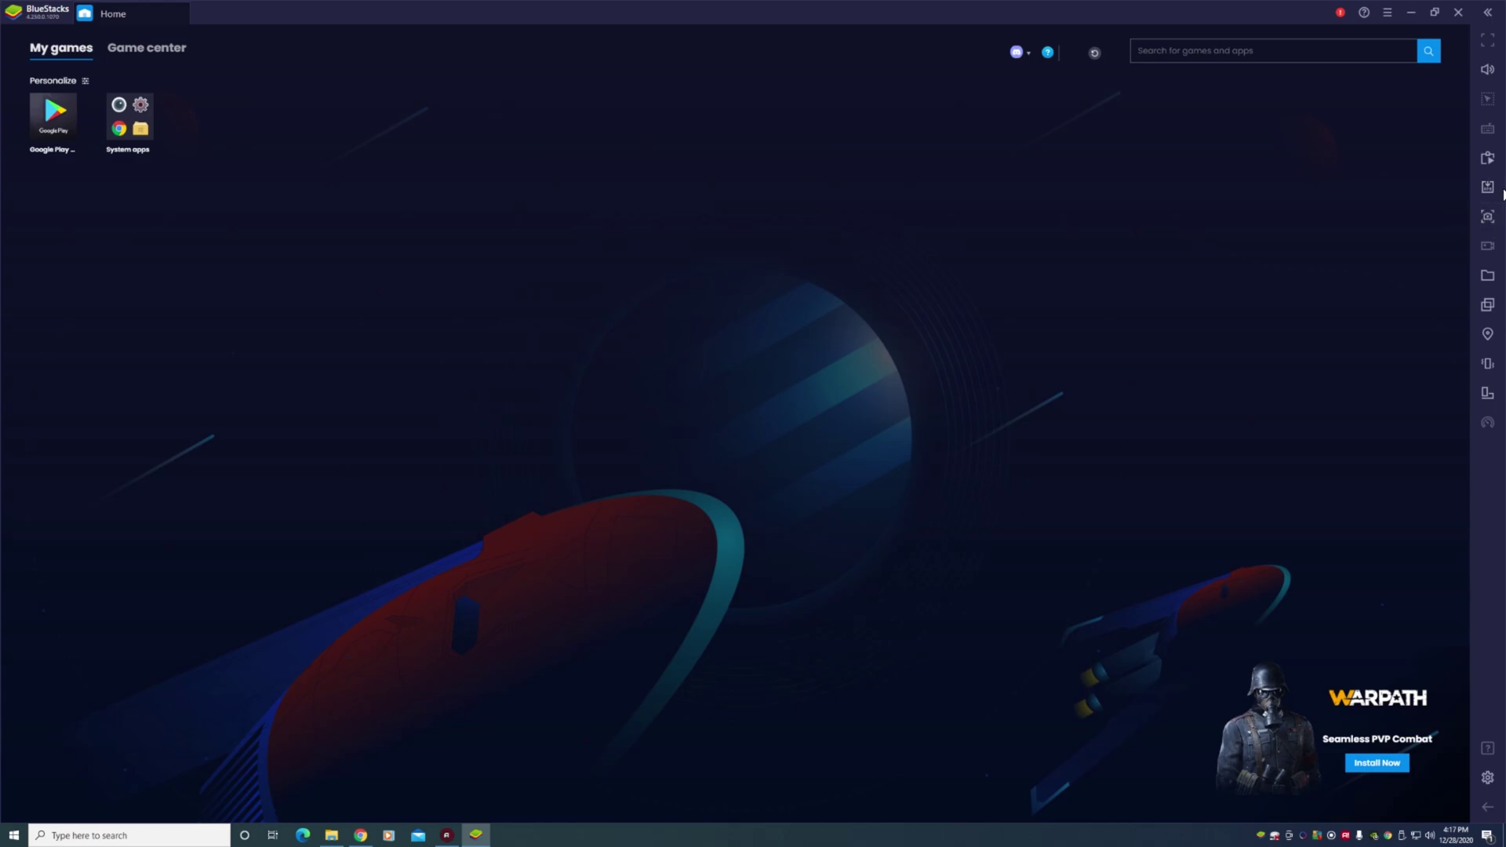
Install Amazon_App.apk from the Downloads folder with BlueStacks' Install apk tool
{"action": "left_click", "coordinate": [1486, 188]}
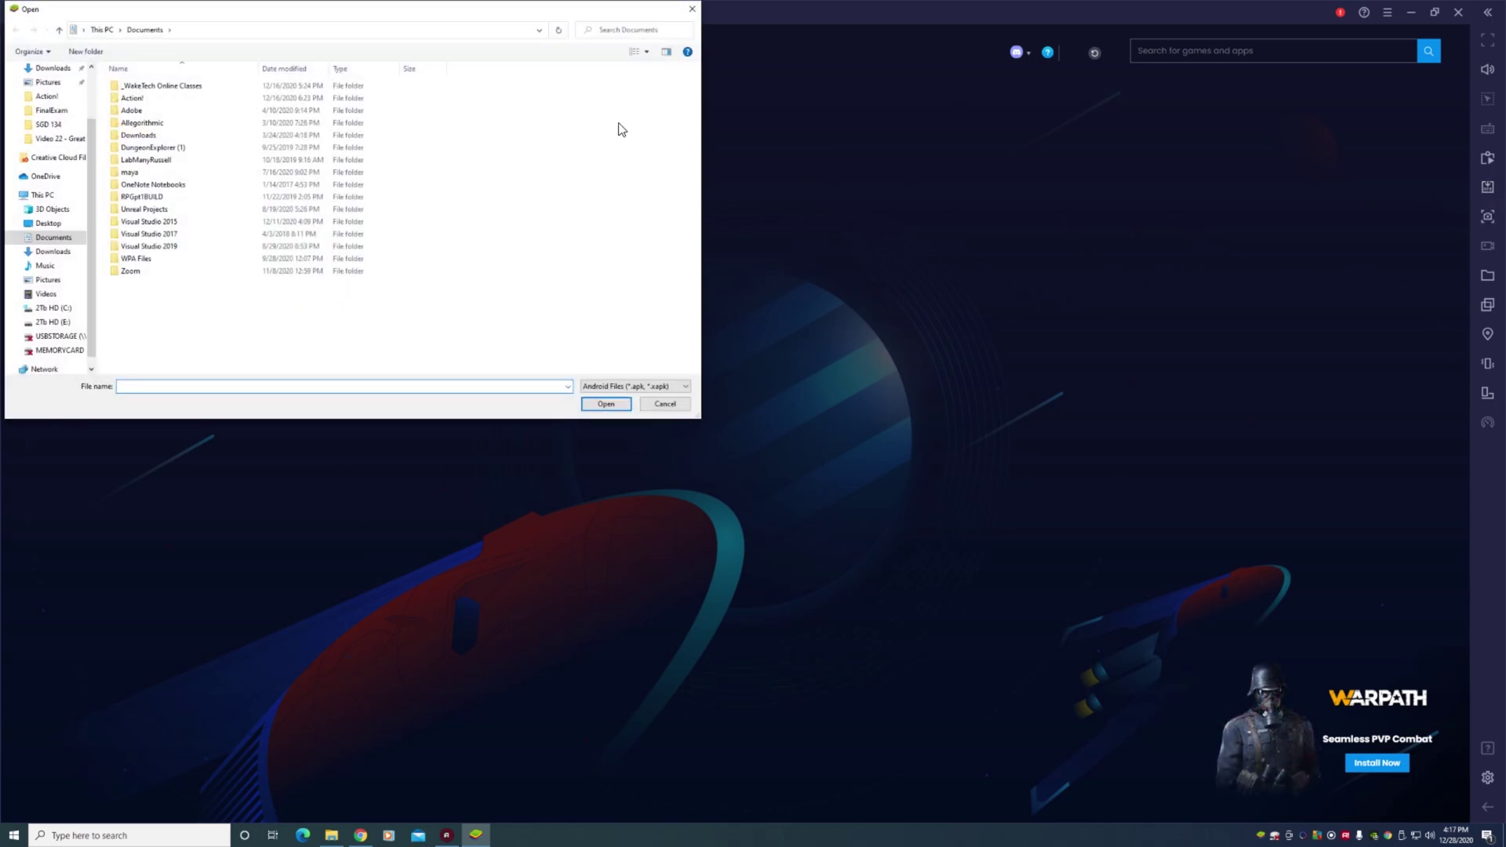
{"action": "left_click", "coordinate": [53, 251]}
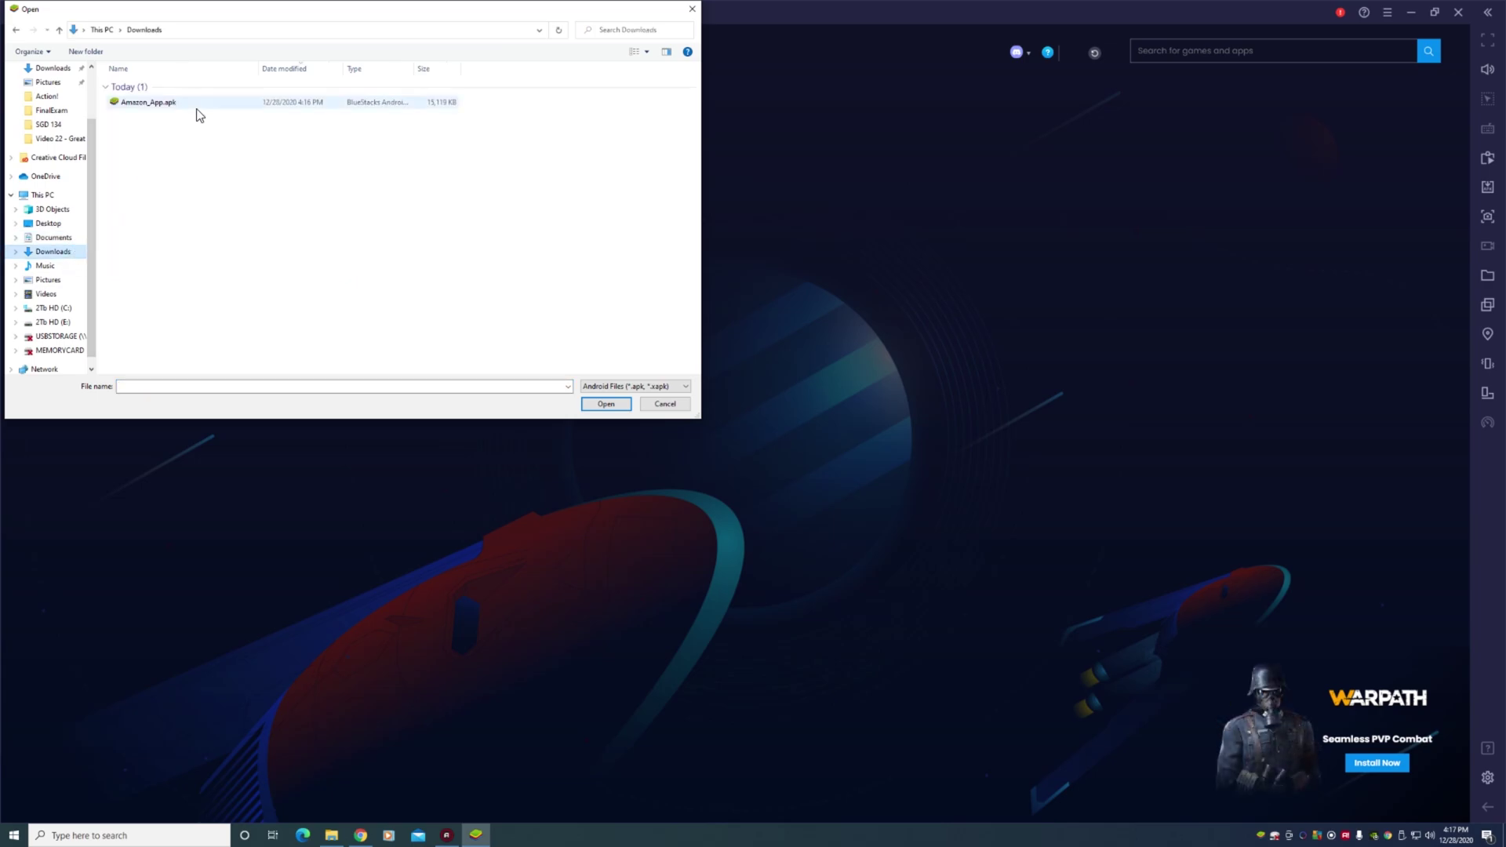
{"action": "left_click", "coordinate": [168, 103]}
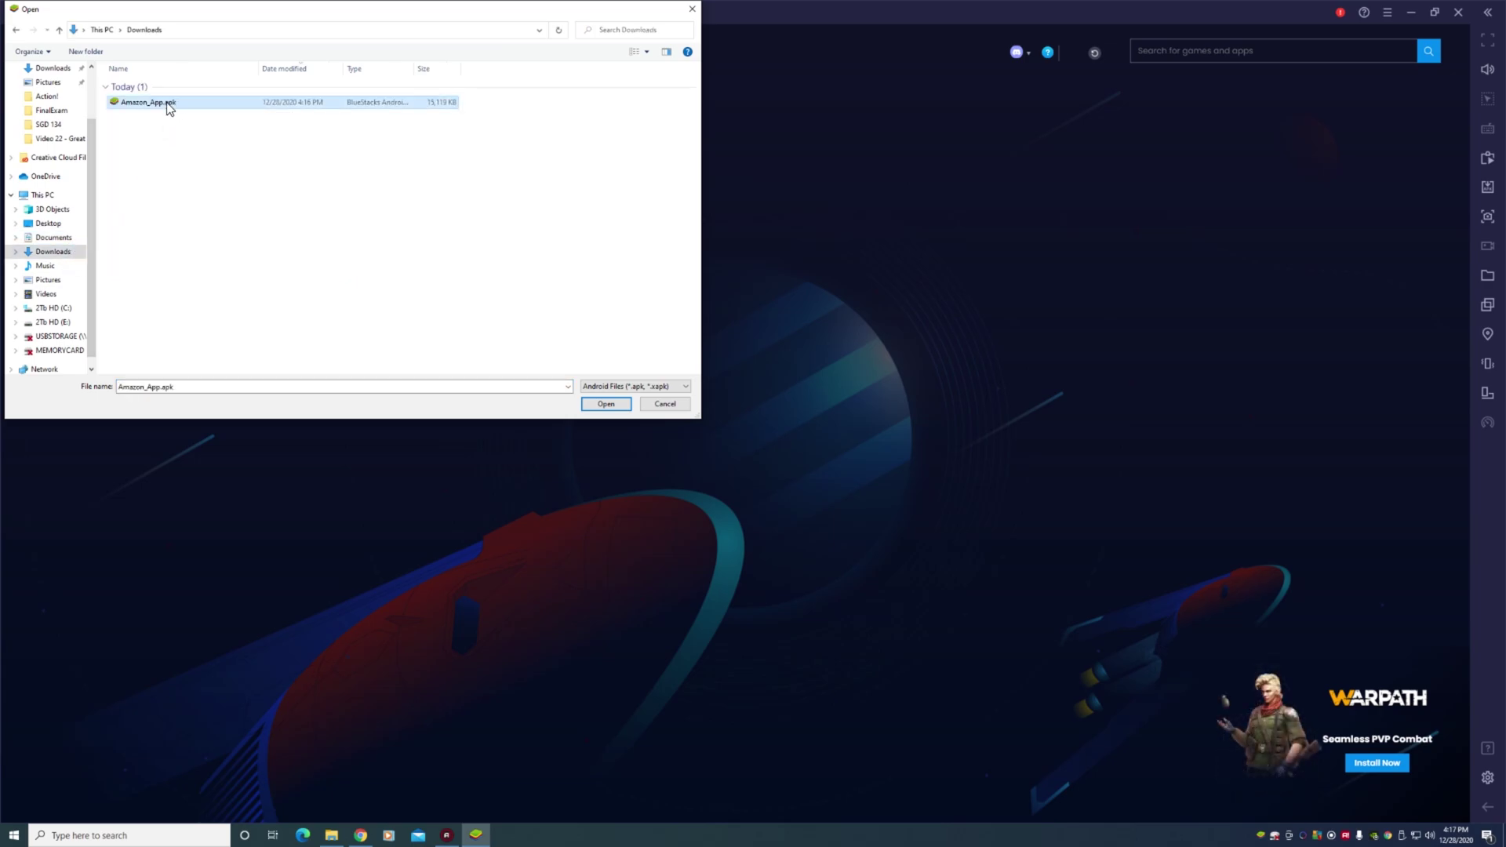
{"action": "left_click", "coordinate": [605, 403]}
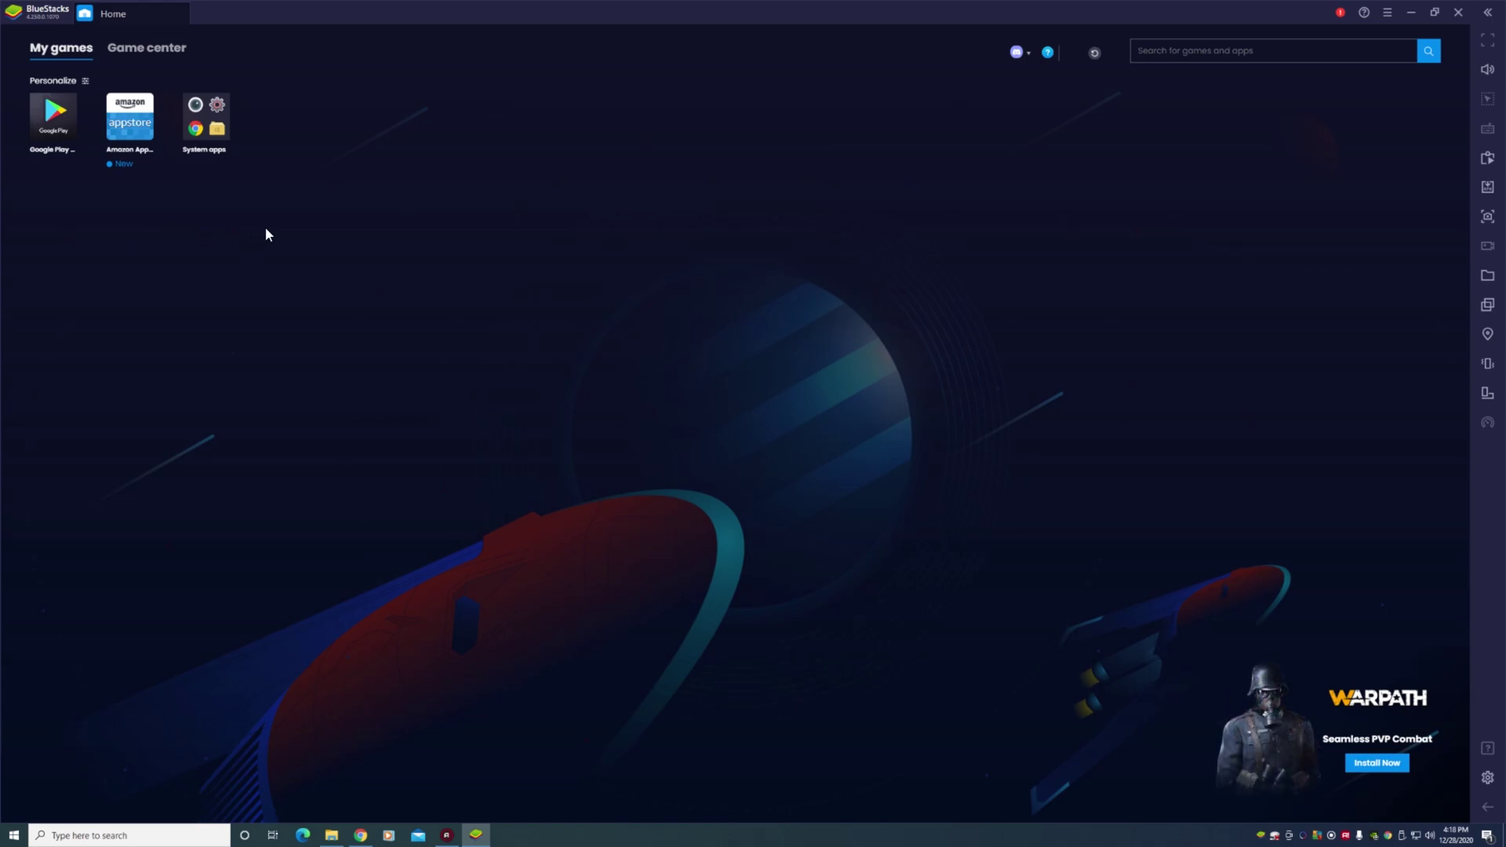
Open Amazon Appstore, search 'king of avalon dragon warfare', and choose Install for it
{"action": "left_click", "coordinate": [123, 138]}
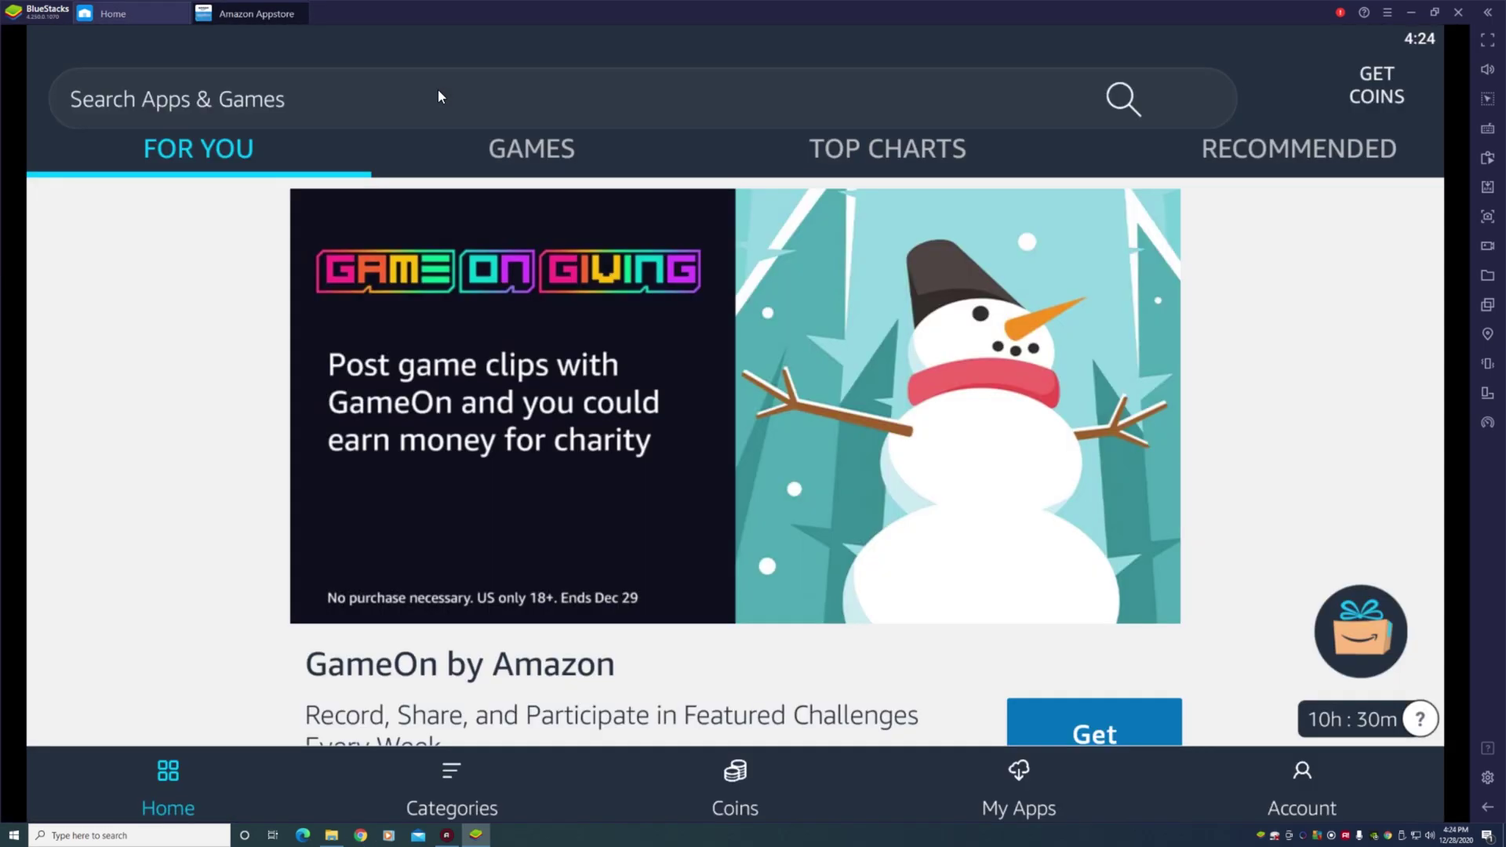
{"action": "left_click", "coordinate": [439, 89]}
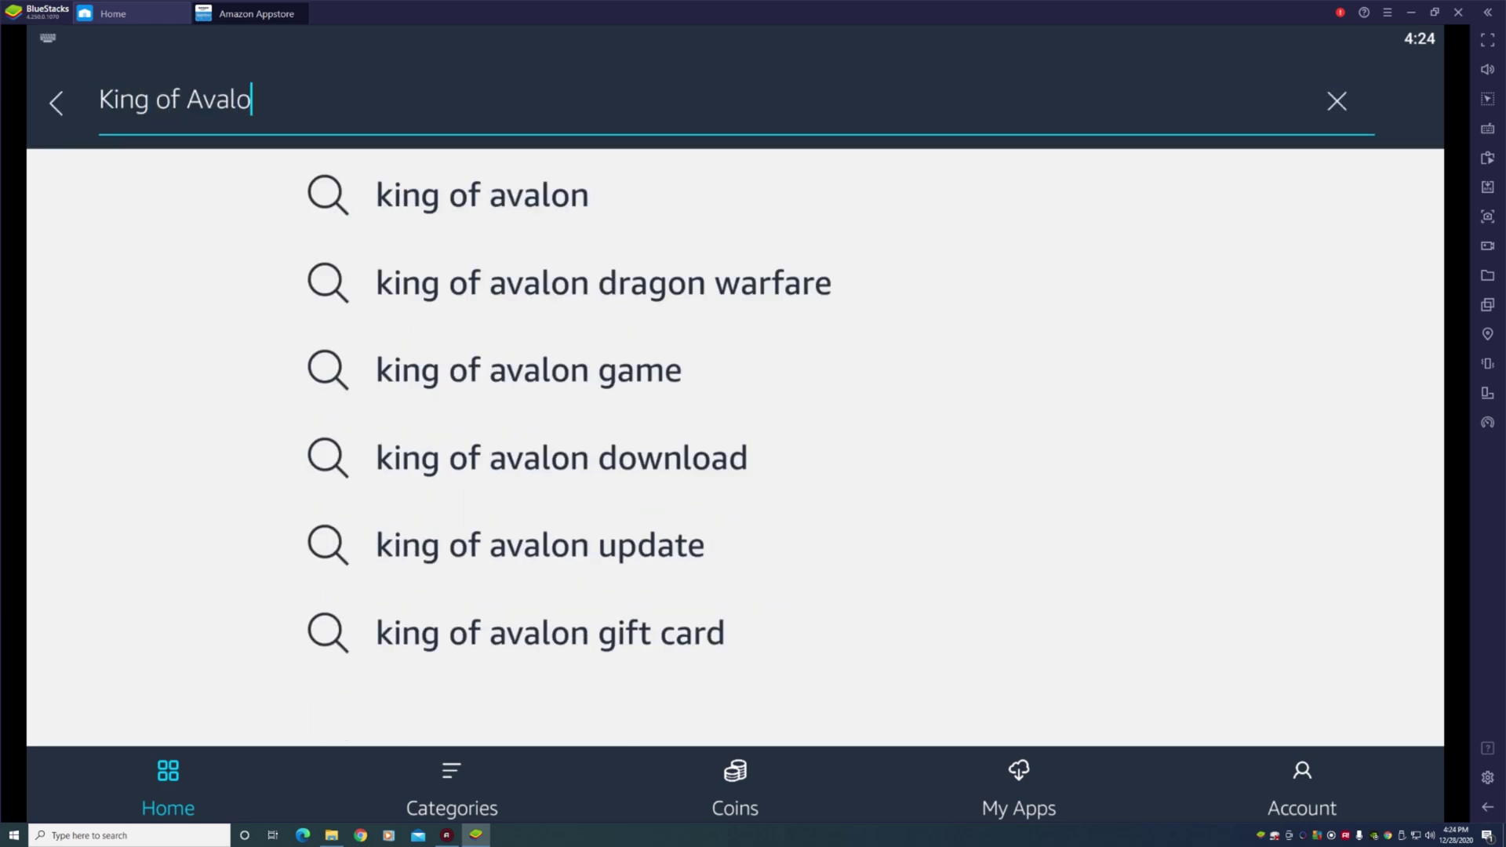
{"action": "left_click", "coordinate": [515, 281]}
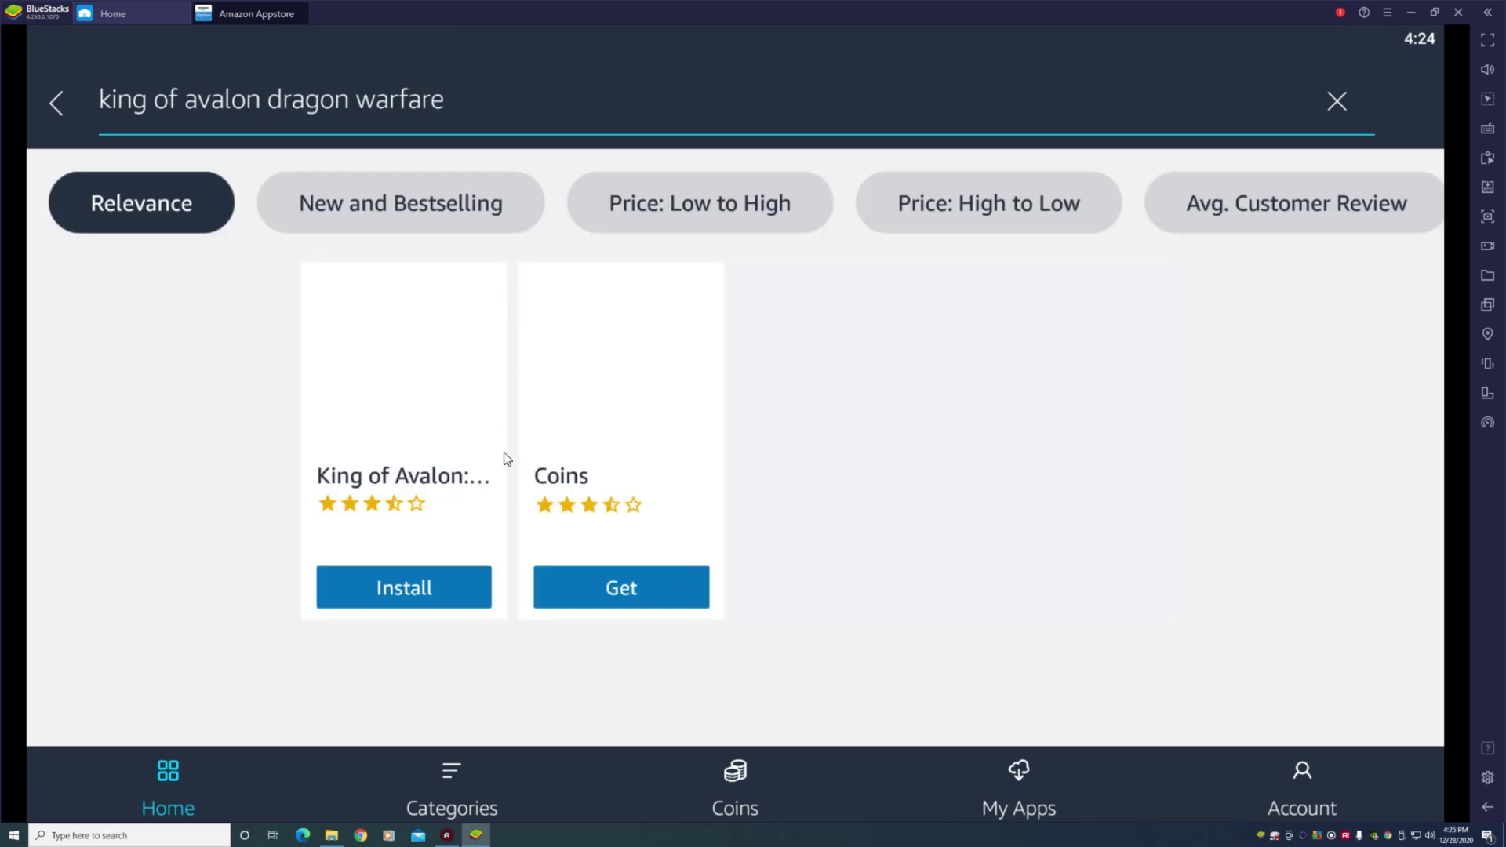
{"action": "left_click", "coordinate": [458, 576]}
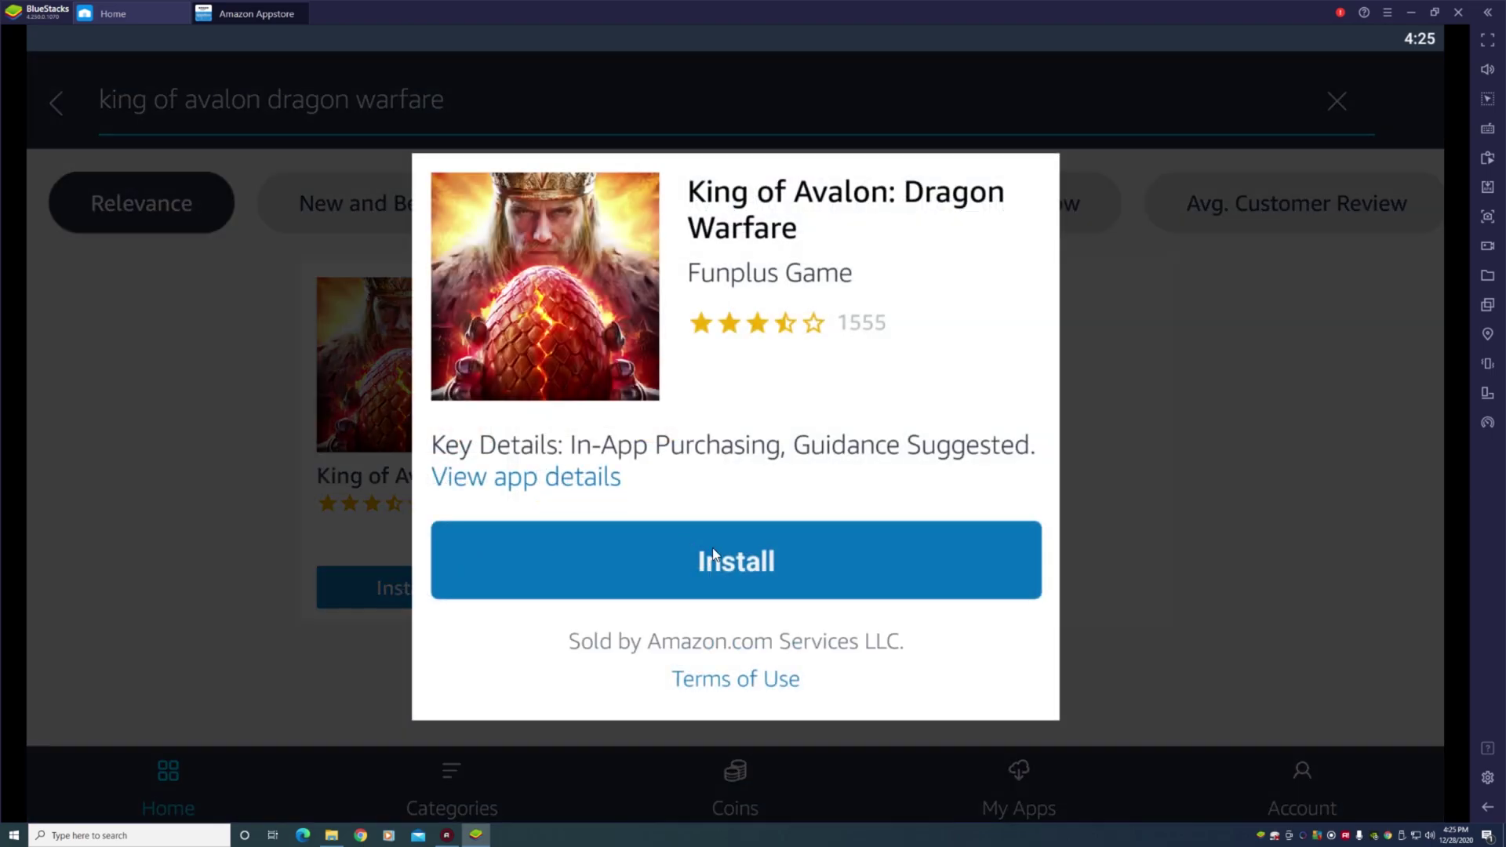
{"action": "left_click", "coordinate": [713, 553]}
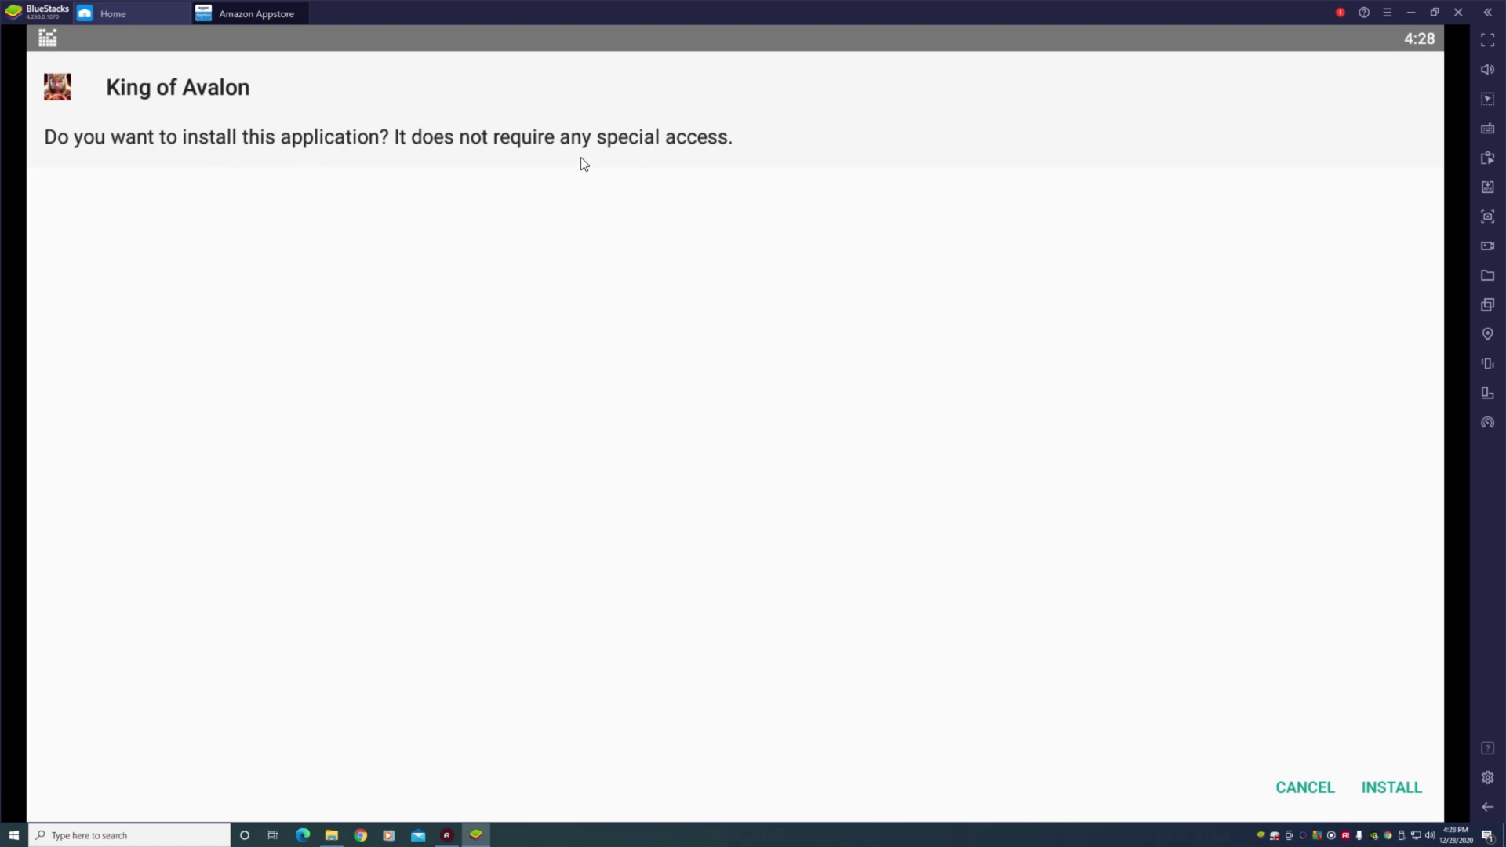
Approve the King of Avalon install, then restore, move and re-maximize the BlueStacks window
{"action": "left_click", "coordinate": [1393, 787]}
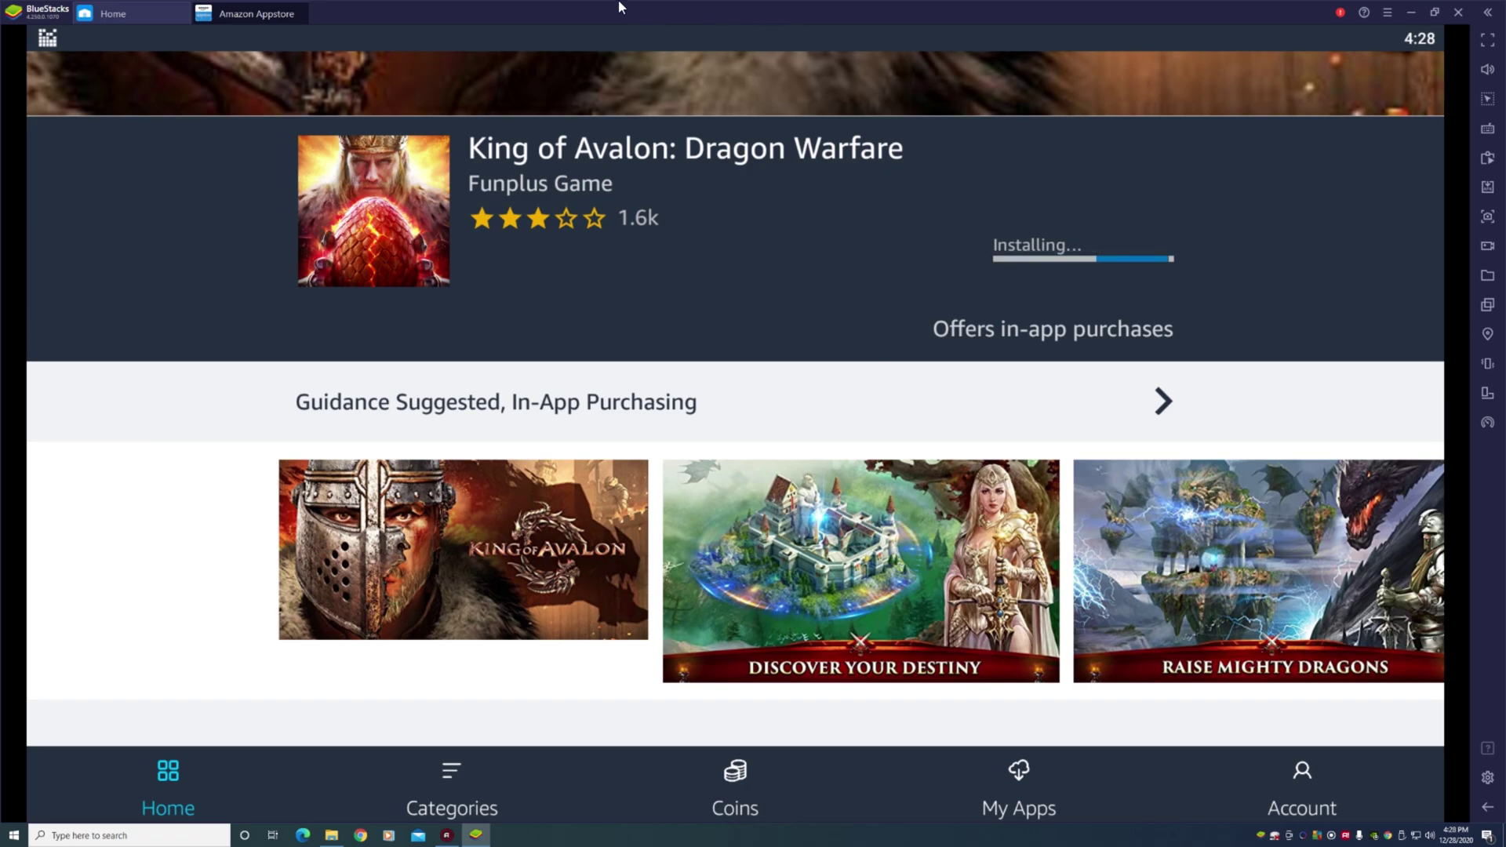
{"action": "left_click", "coordinate": [1435, 12]}
{"action": "left_click_drag", "start_coordinate": [749, 7], "coordinate": [825, 35]}
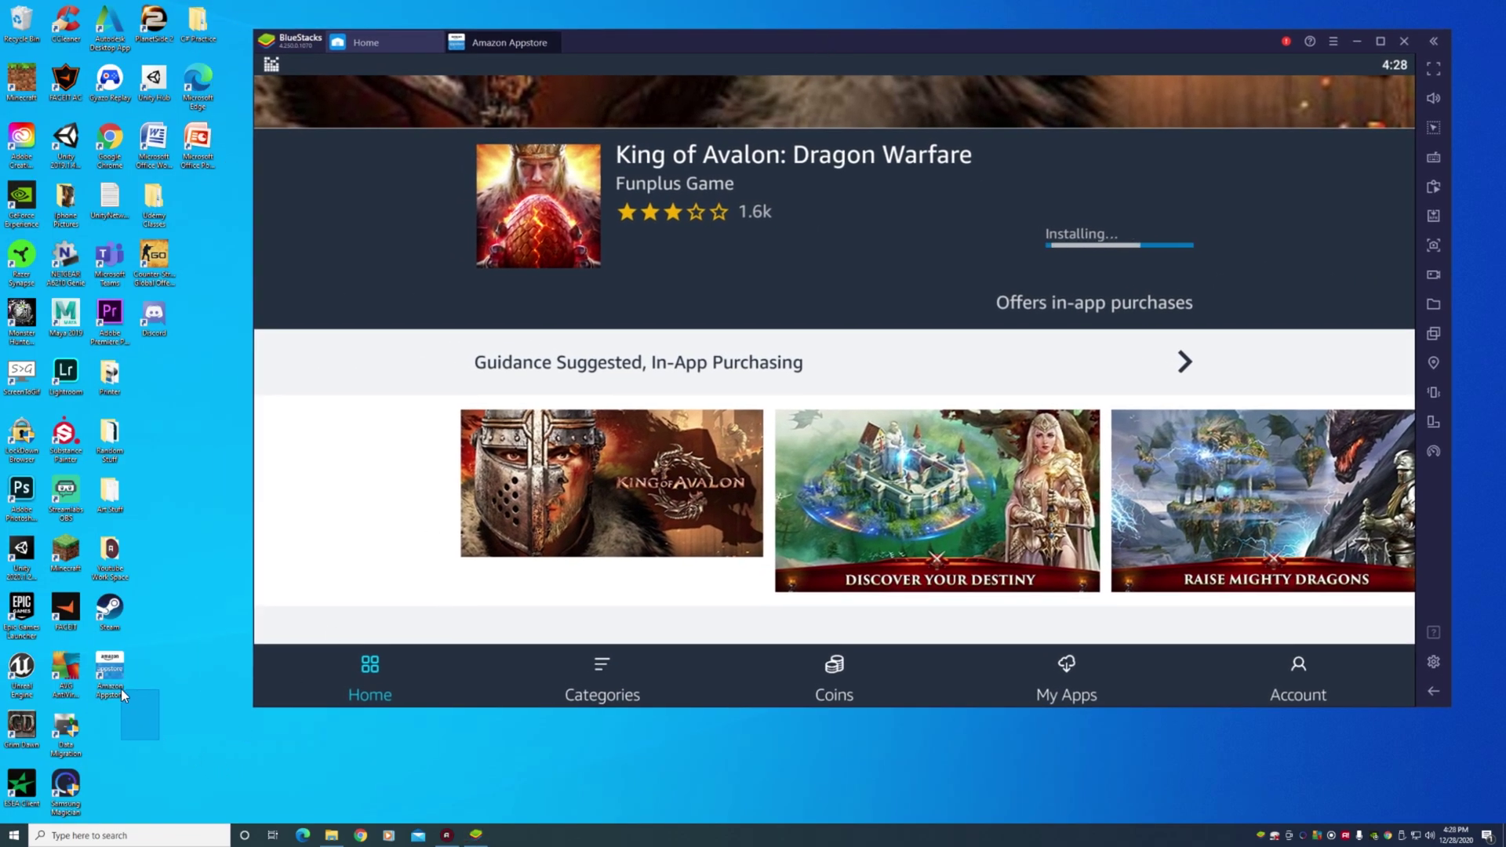
{"action": "left_click_drag", "start_coordinate": [118, 678], "coordinate": [118, 678]}
{"action": "left_click", "coordinate": [1379, 41]}
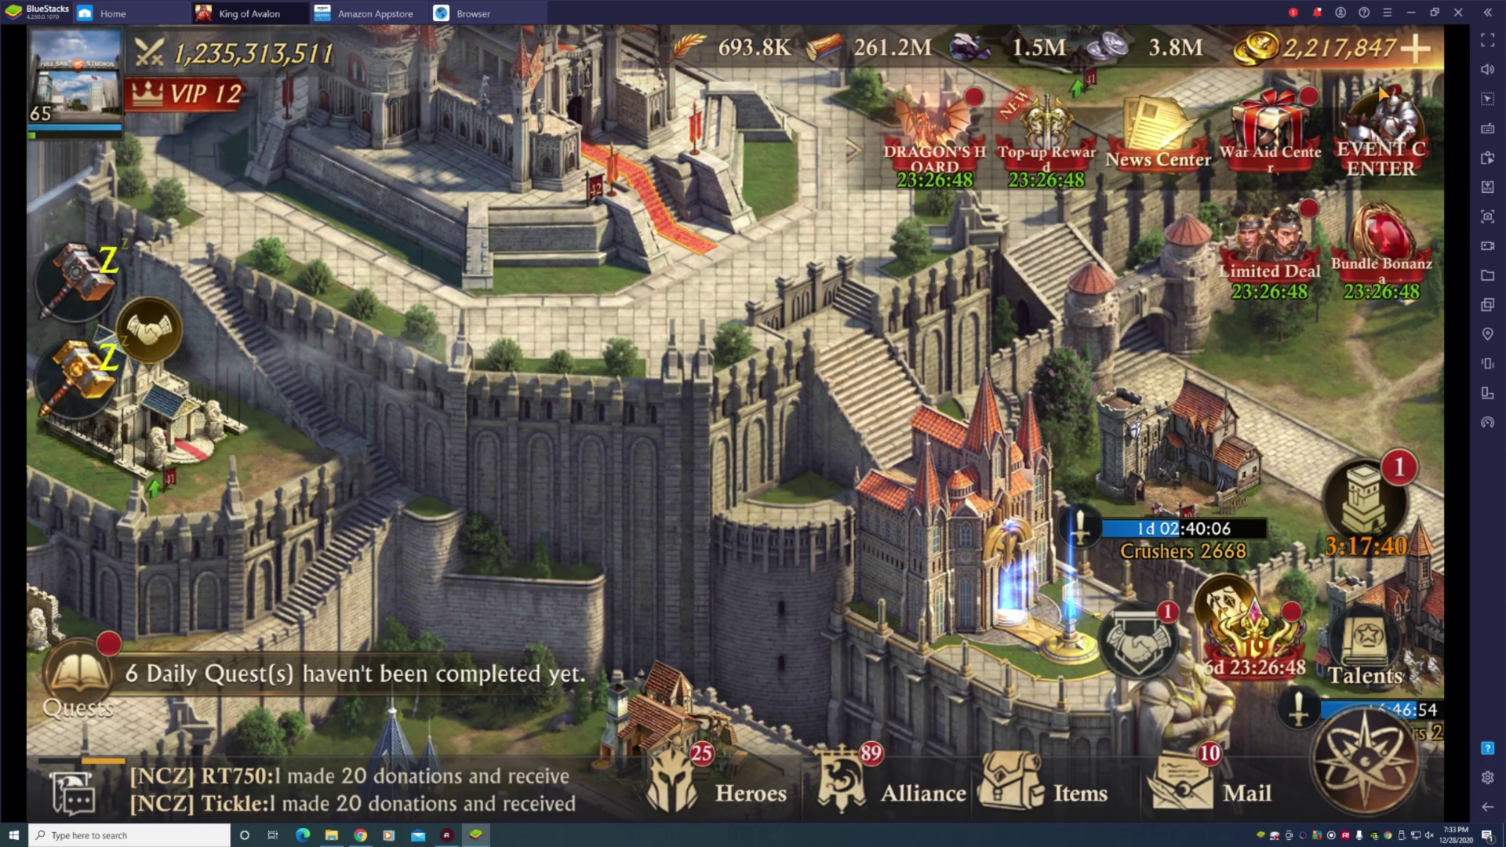
Open Bundles from the city view and choose the $19.99 Dragon Treasure Bundle
{"action": "left_click", "coordinate": [1192, 166]}
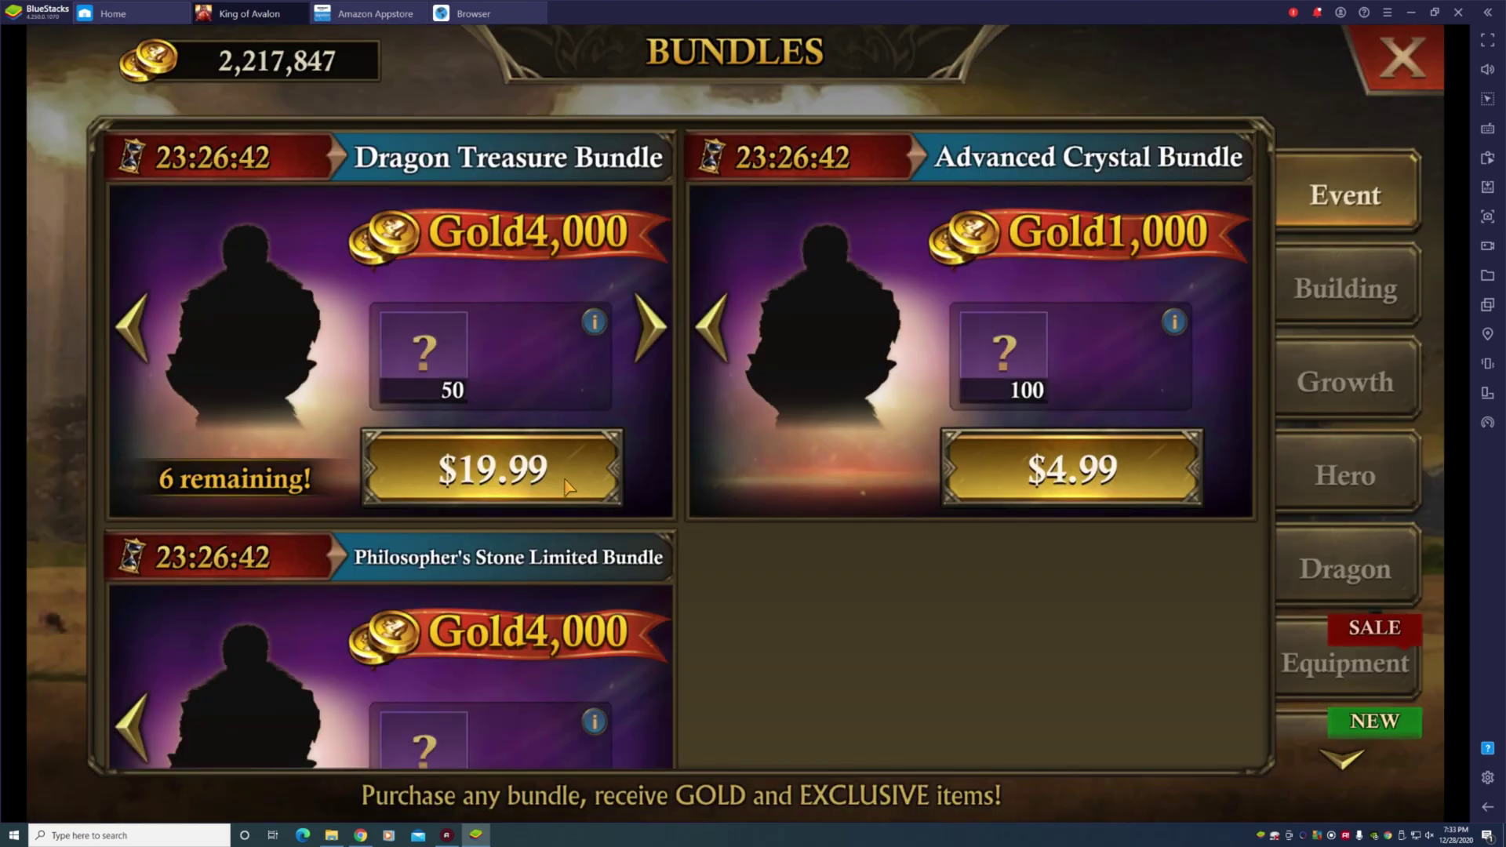
{"action": "left_click", "coordinate": [540, 470]}
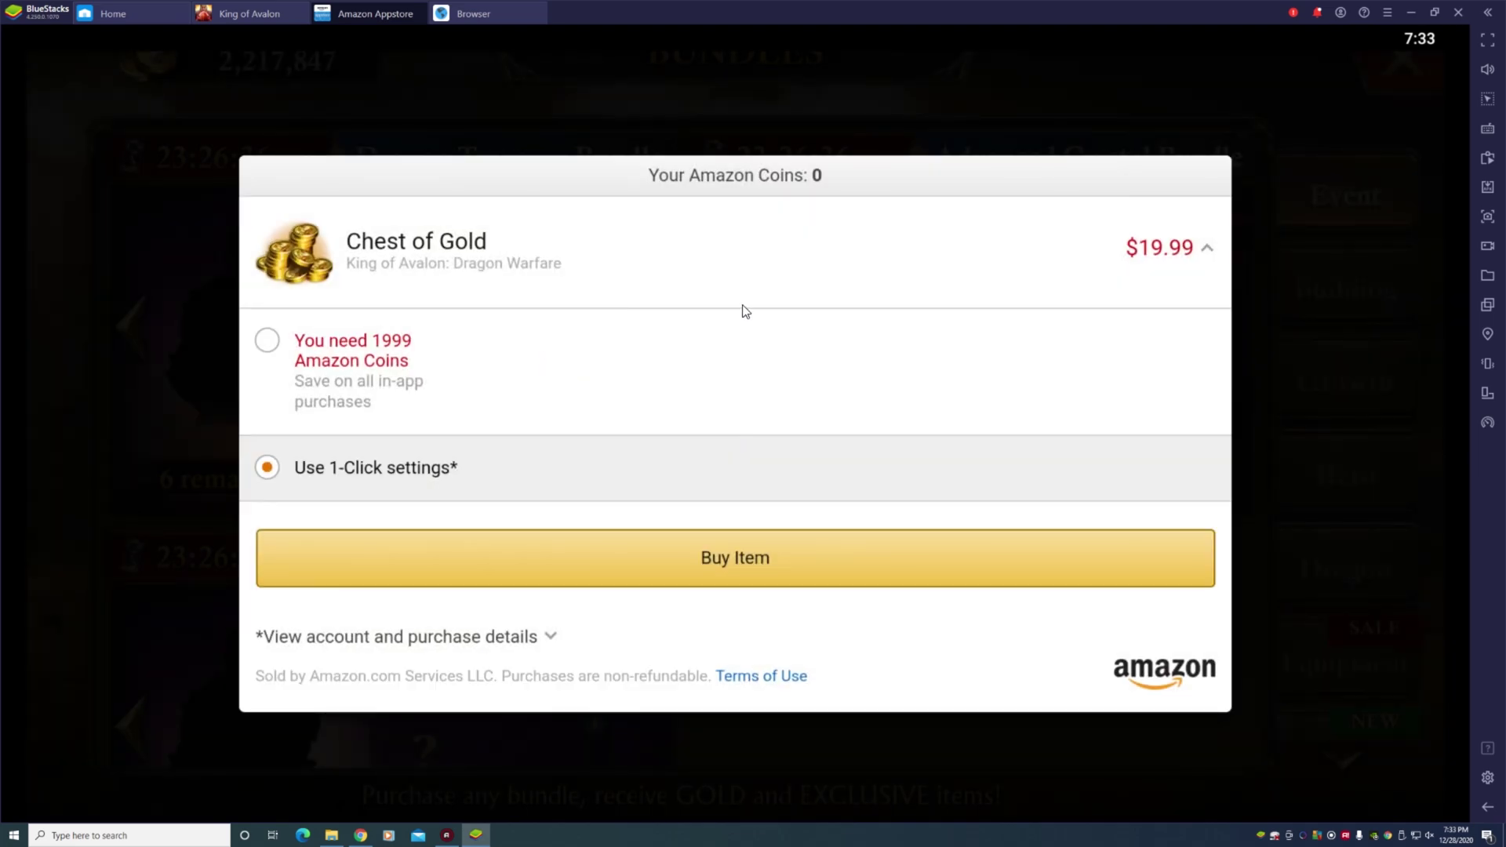
{"action": "left_click", "coordinate": [266, 345]}
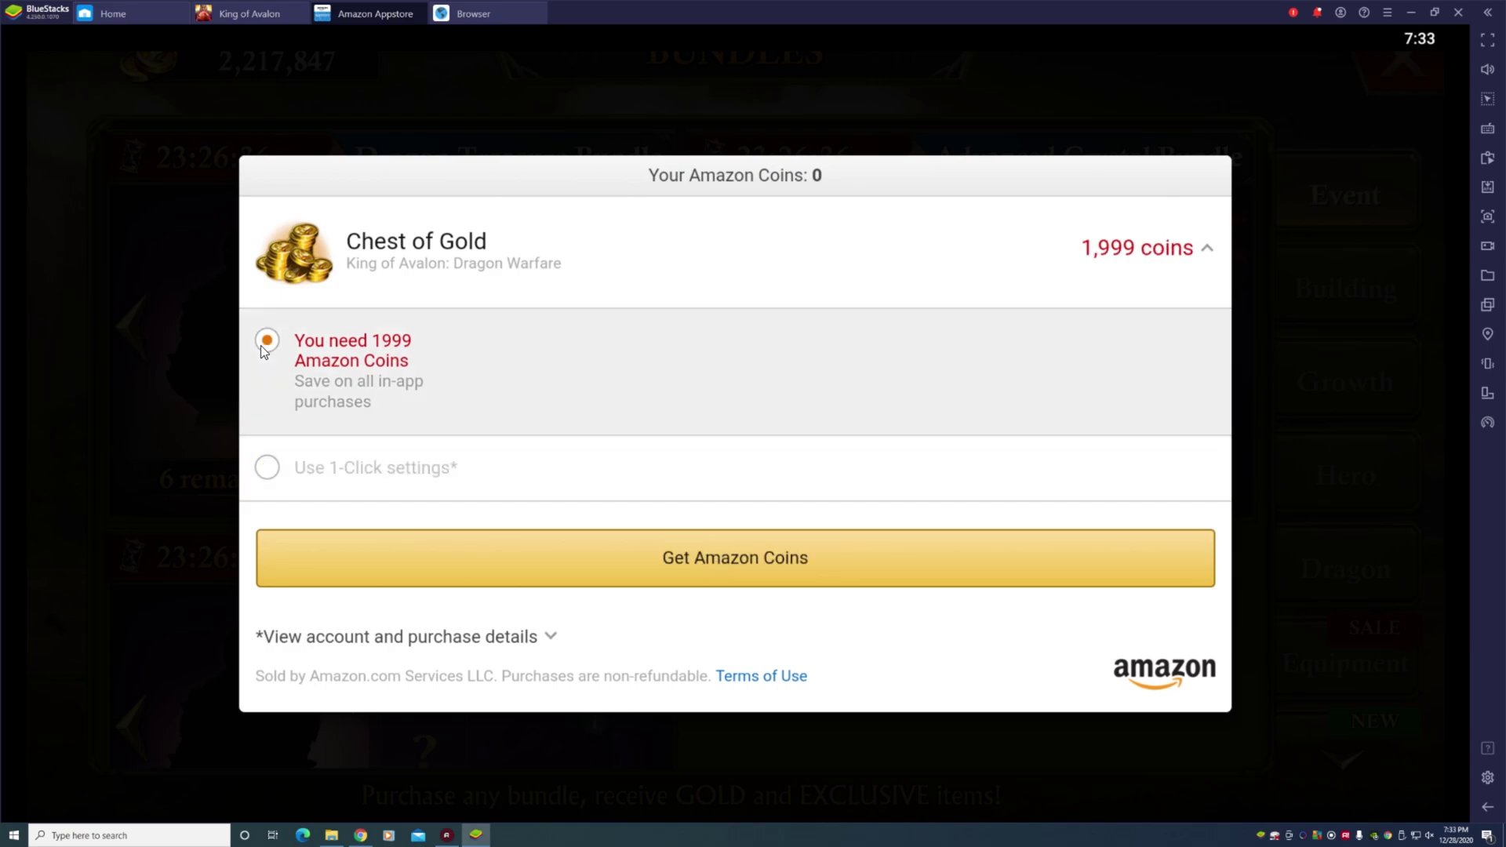
{"action": "left_click", "coordinate": [269, 467]}
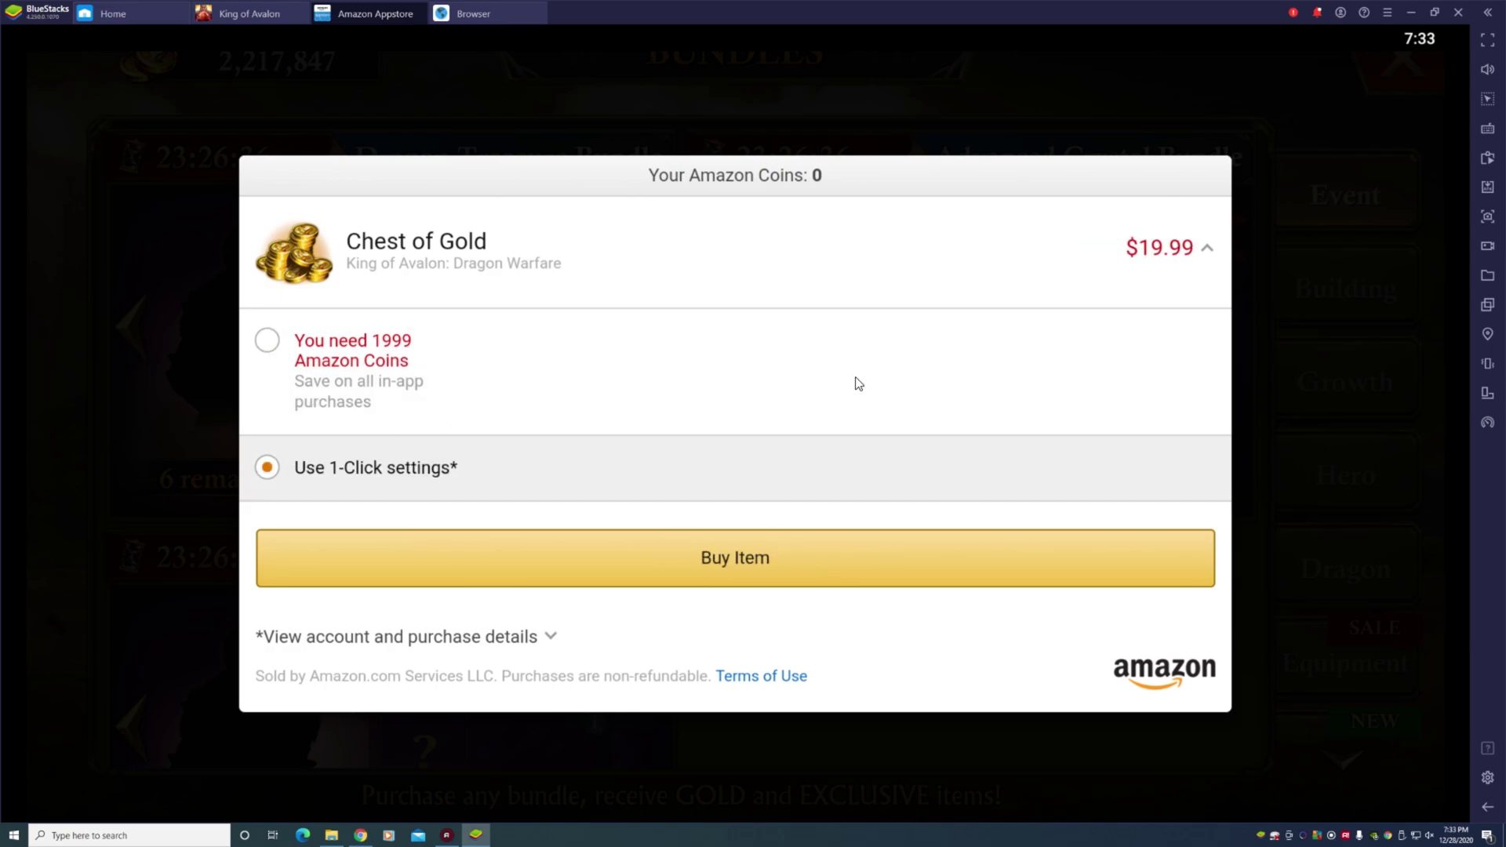